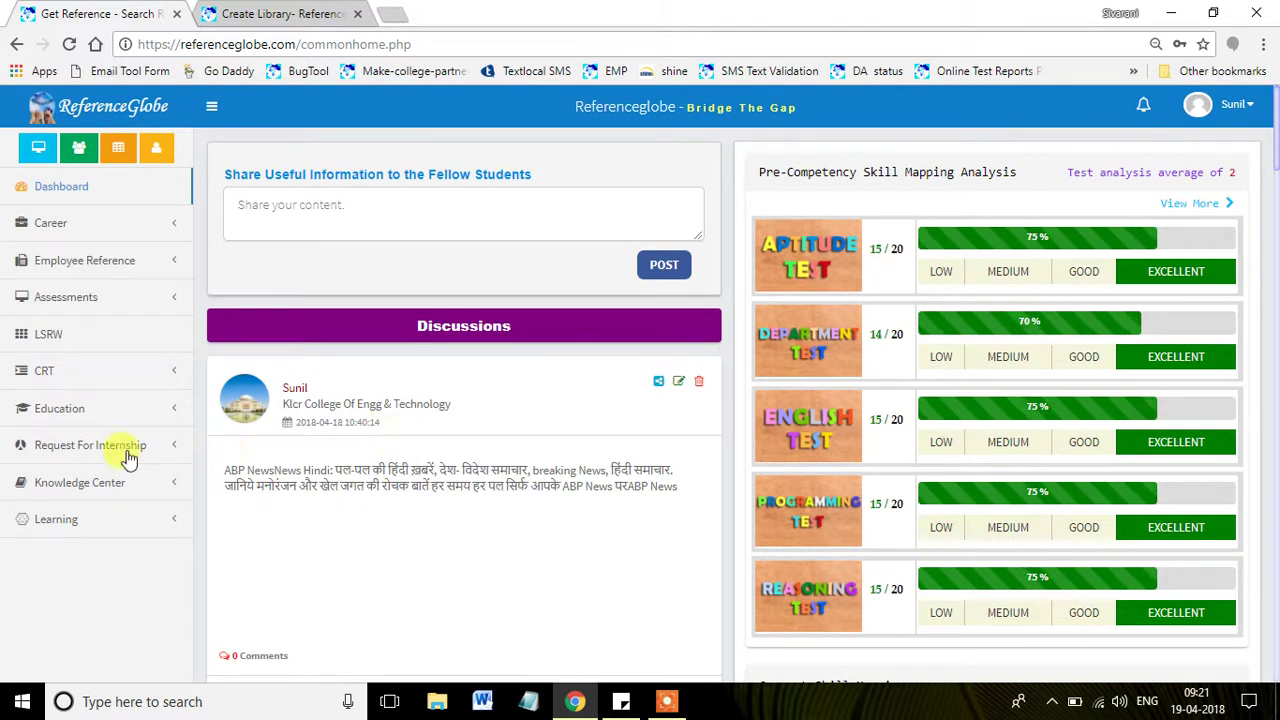
Expand Knowledge Center and open its Digital Library page
click(100, 483)
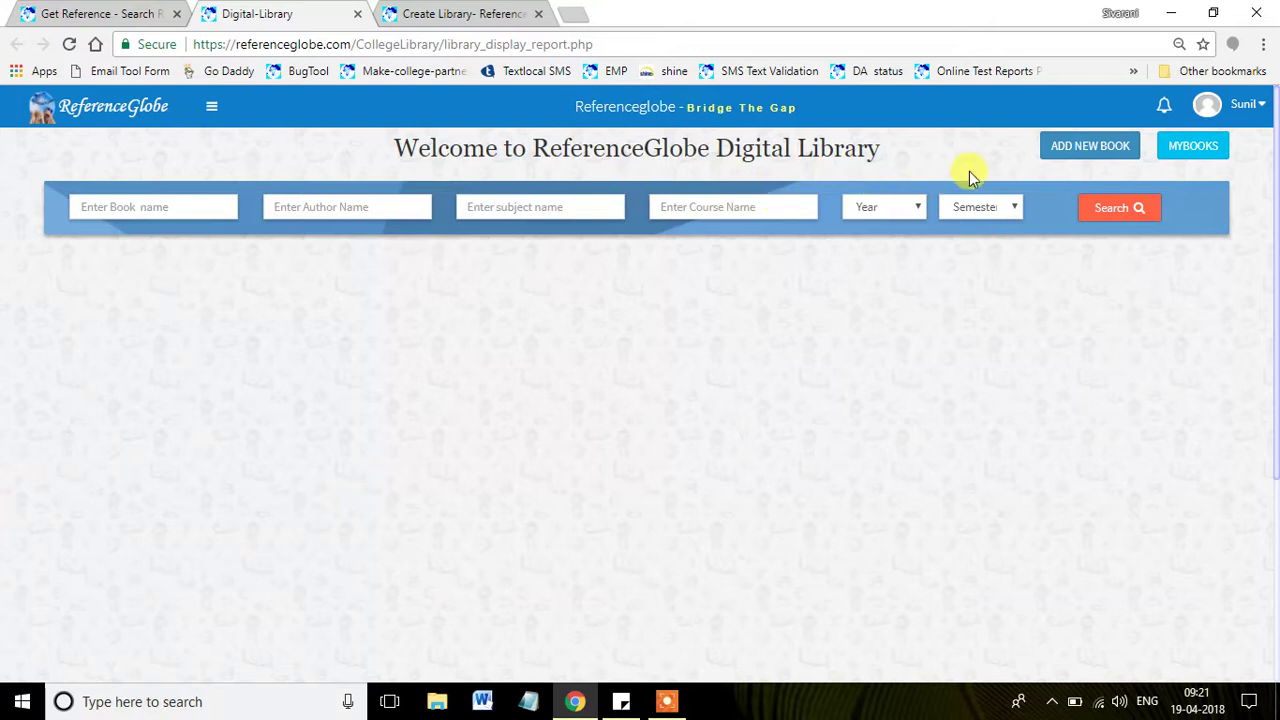
Search the Digital Library for Year 3, Semester 1 books
click(896, 208)
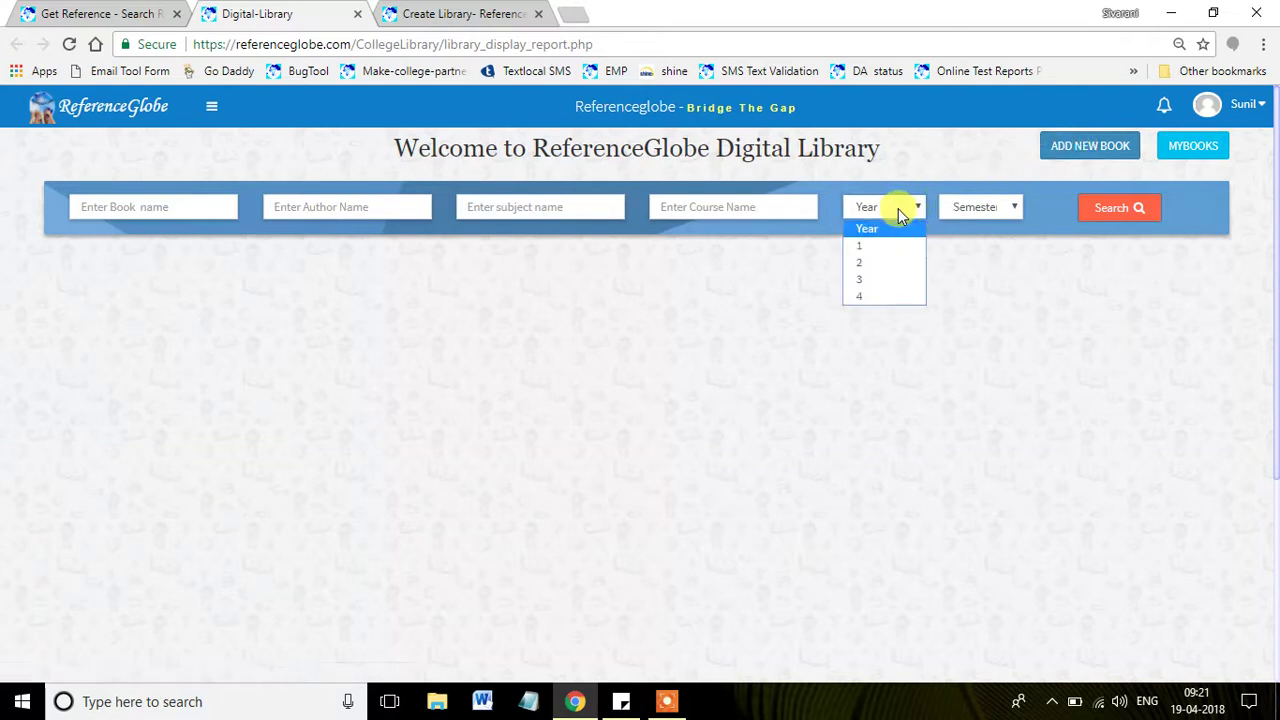
click(863, 280)
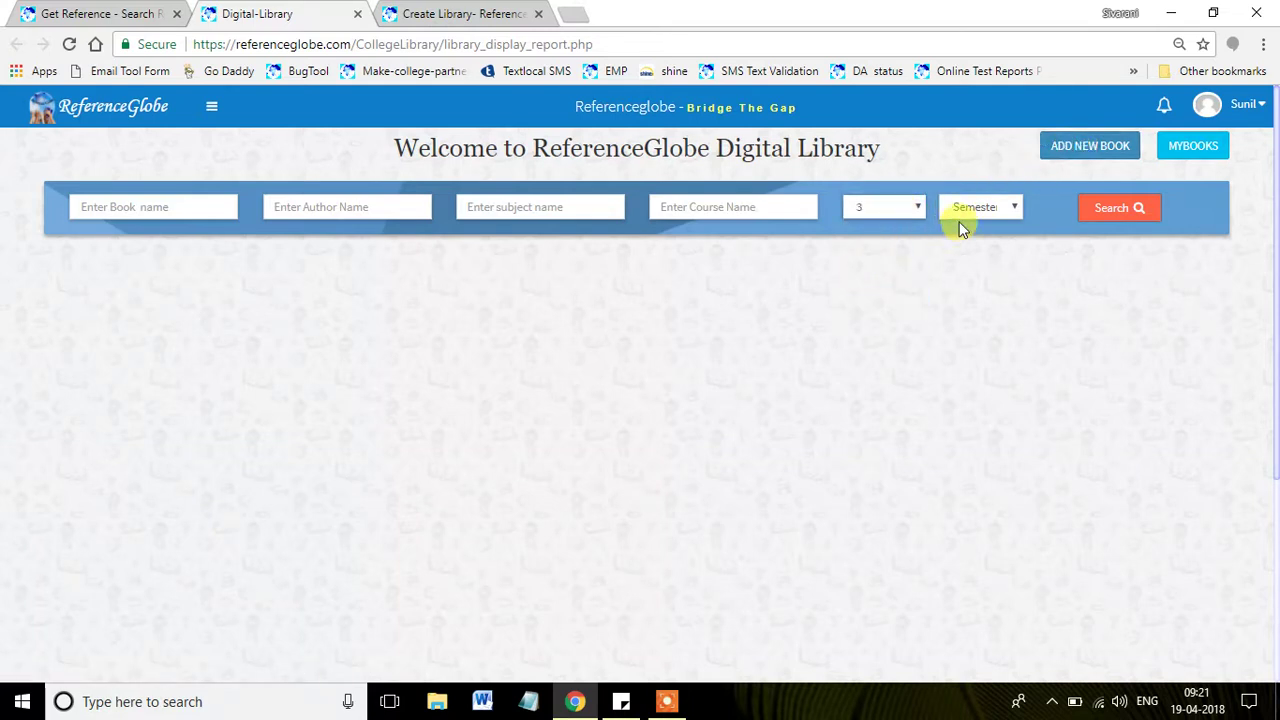
click(982, 208)
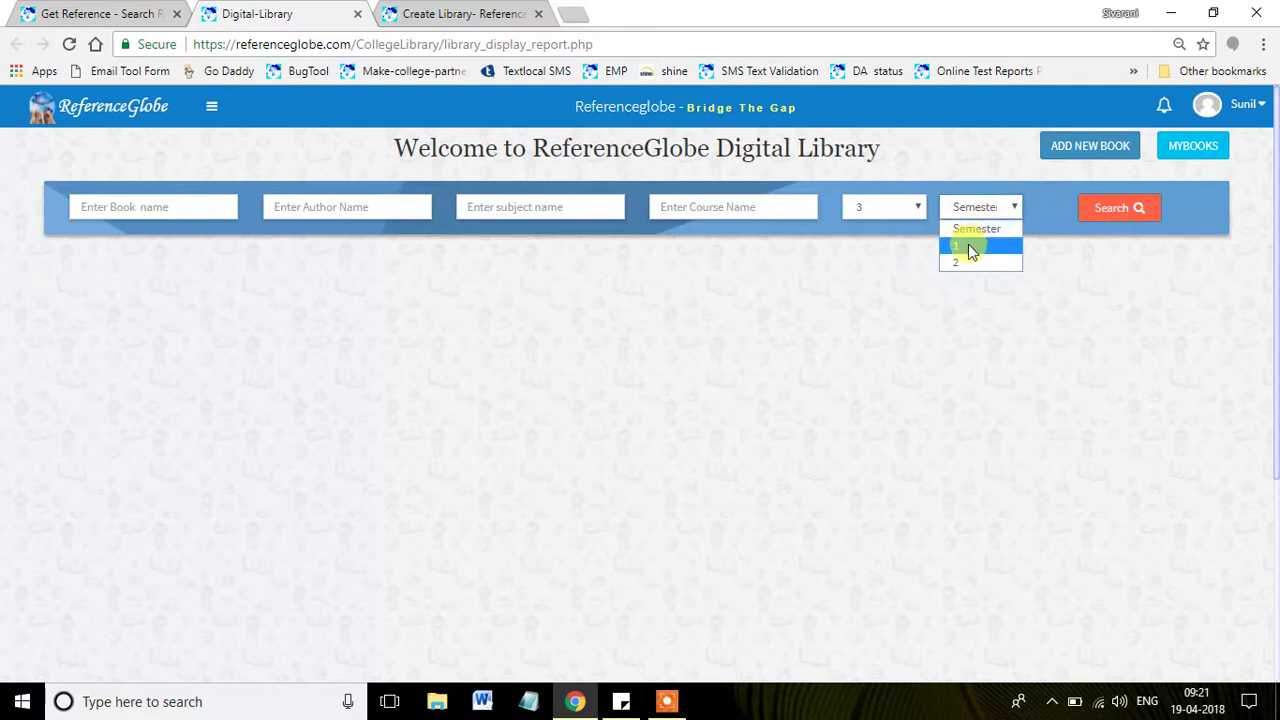
click(970, 247)
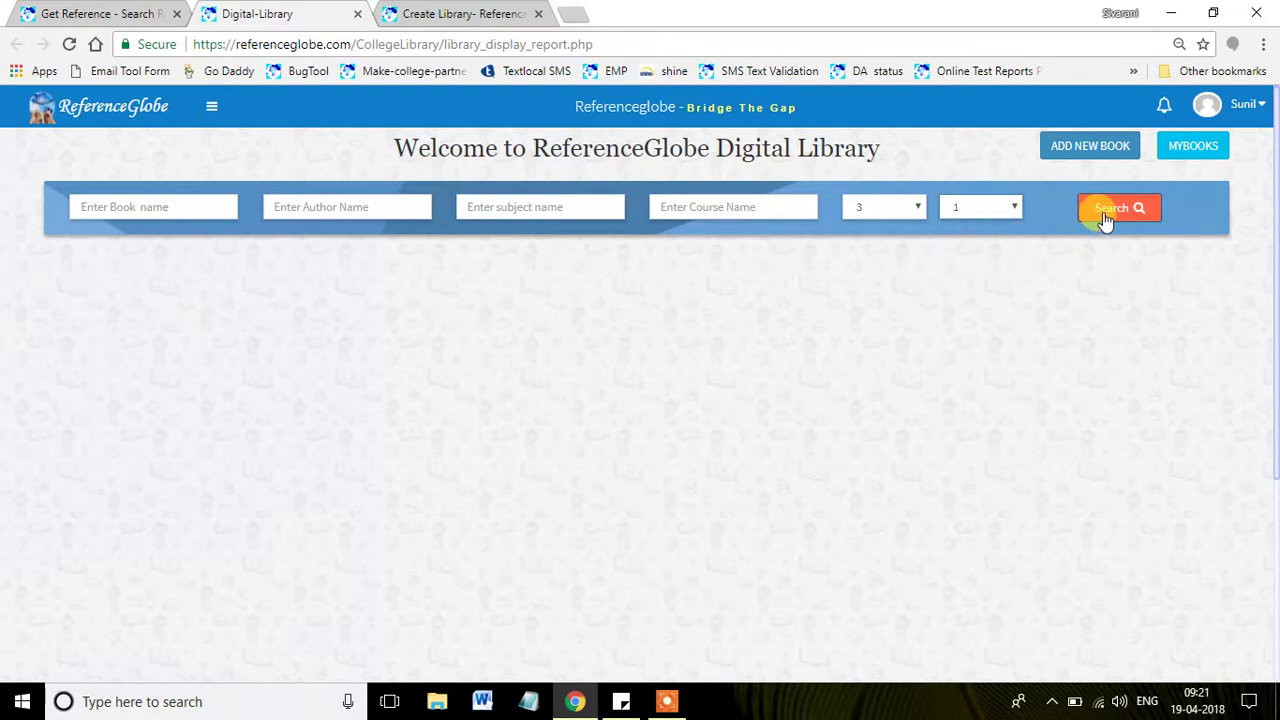
click(1105, 220)
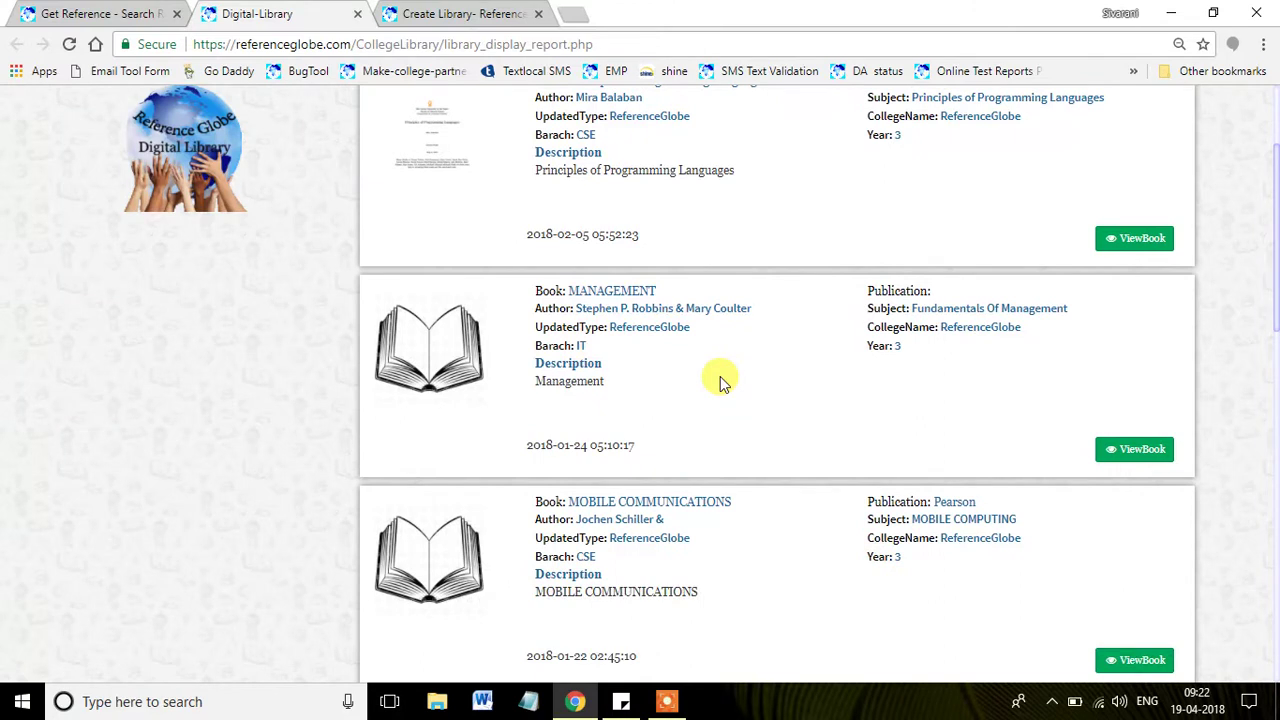
scroll(722, 380, up, 1)
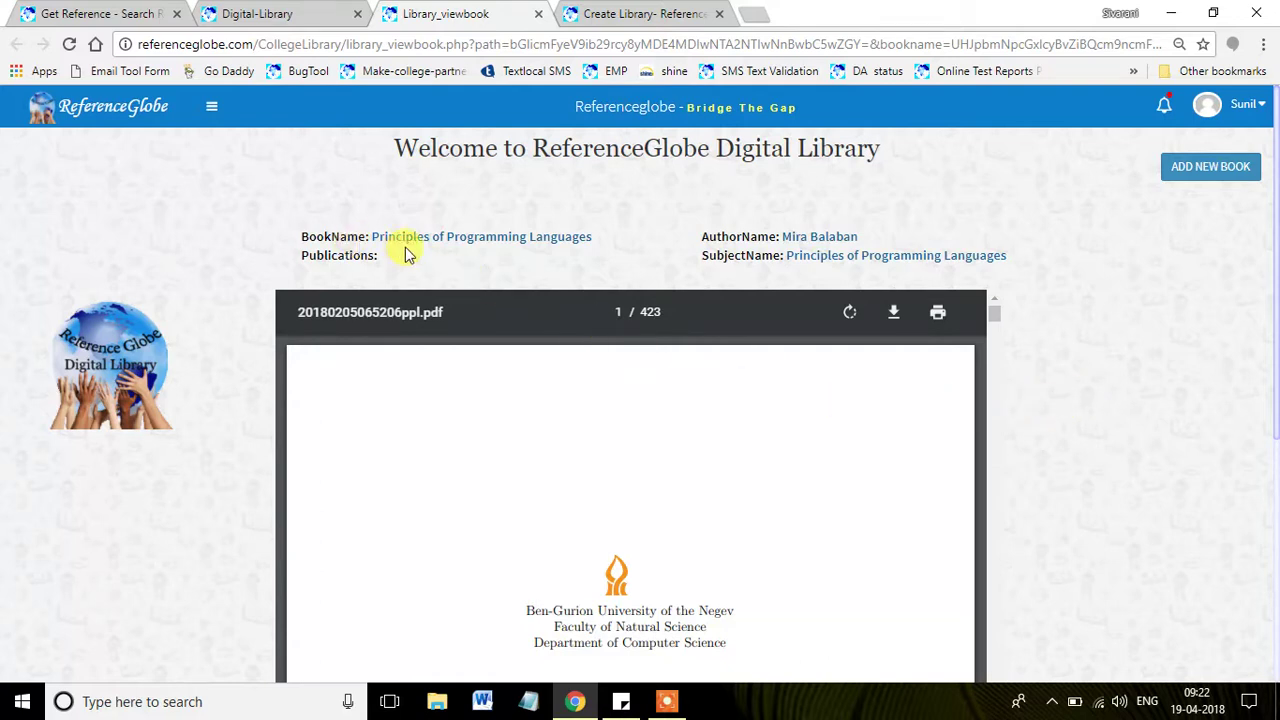
Scroll the Principles of Programming Languages PDF down to page 7, section 1.1.2
scroll(1171, 320, down, 3)
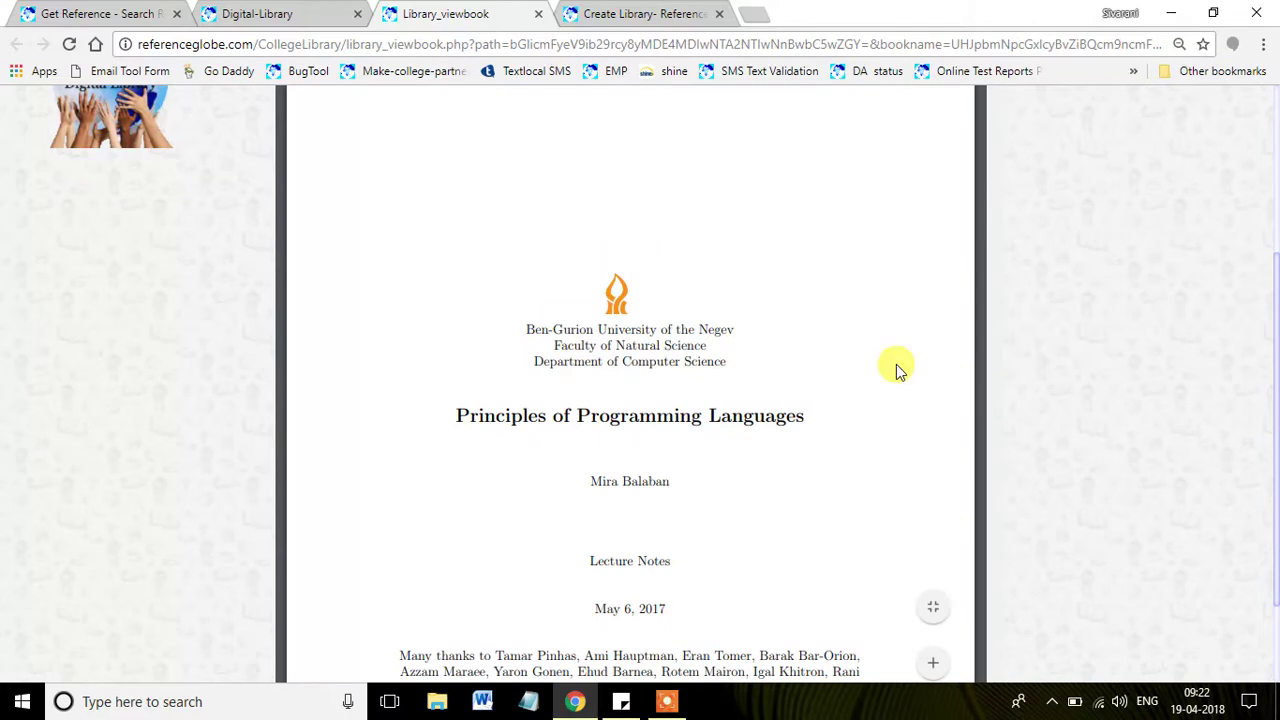
scroll(753, 370, down, 7)
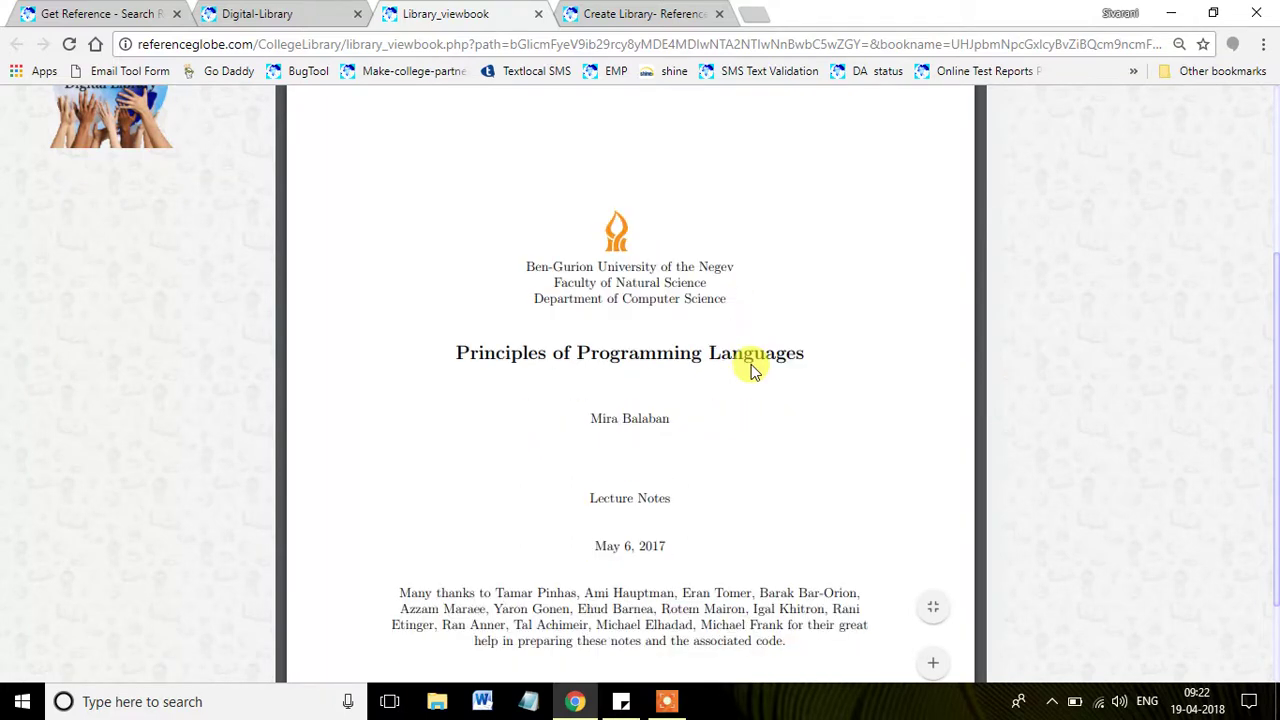
scroll(753, 370, down, 10)
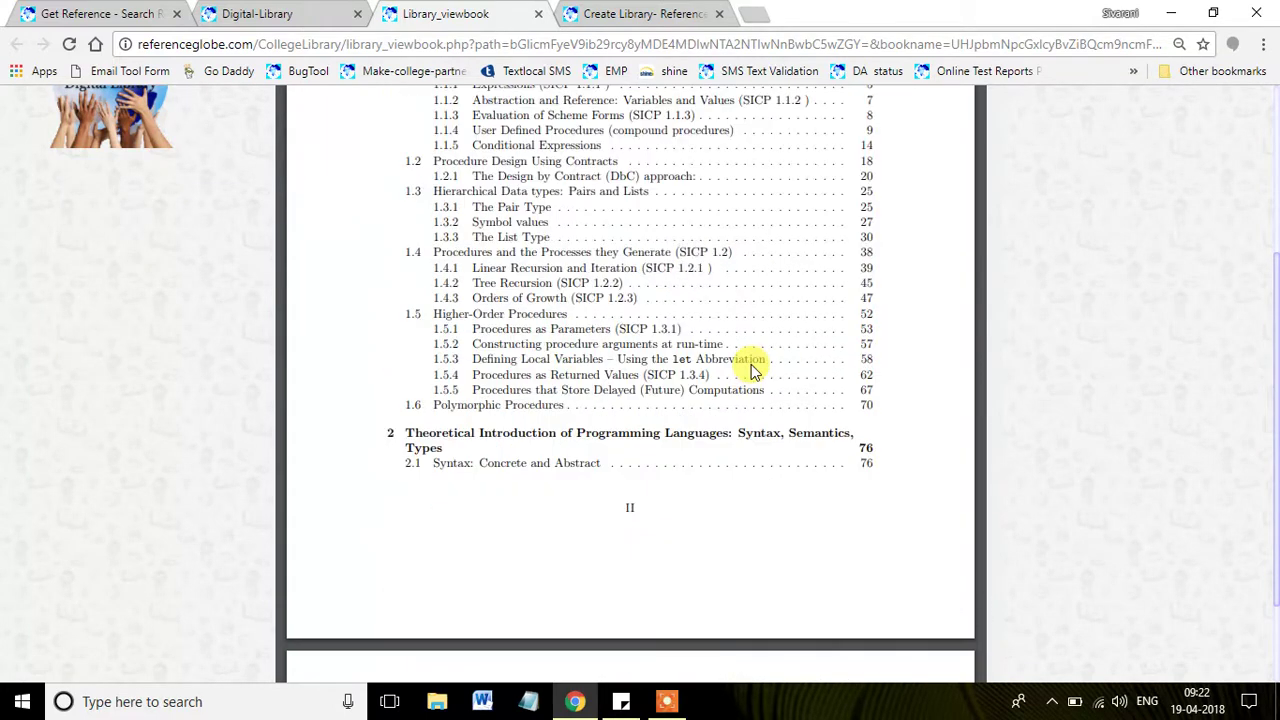
scroll(753, 367, down, 7)
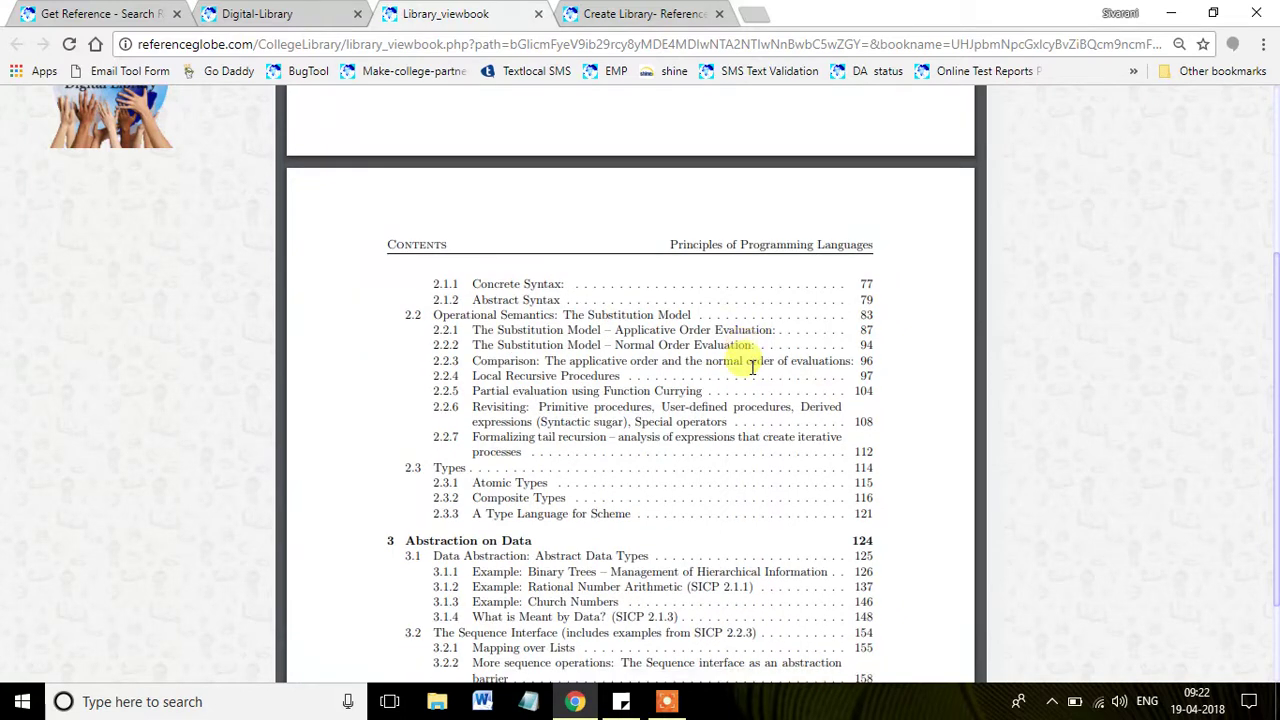
scroll(753, 367, down, 8)
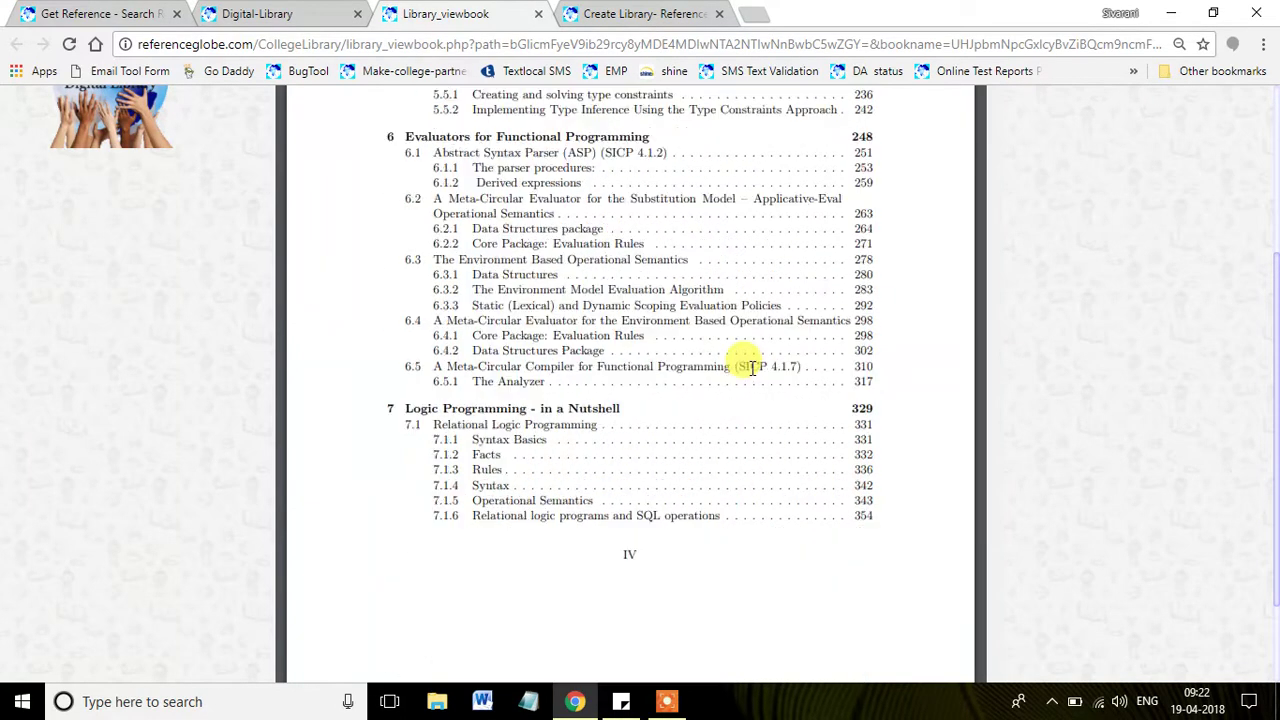
scroll(753, 367, down, 14)
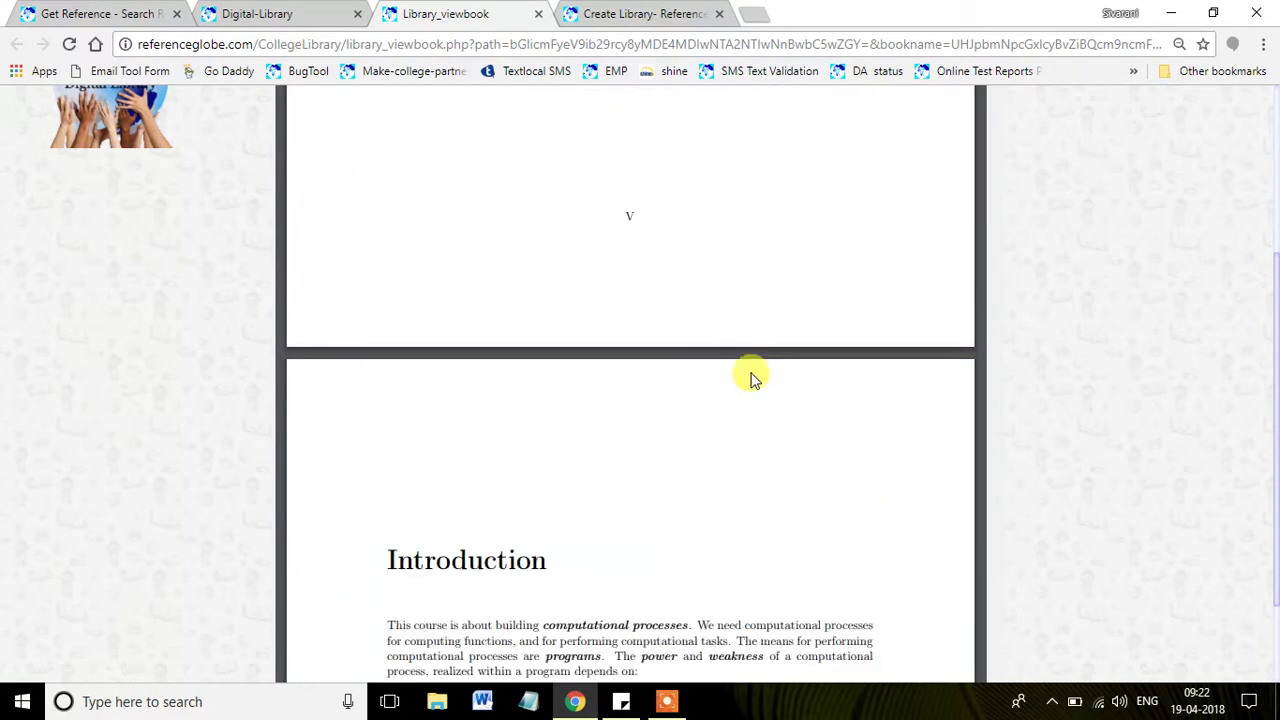
scroll(753, 380, down, 10)
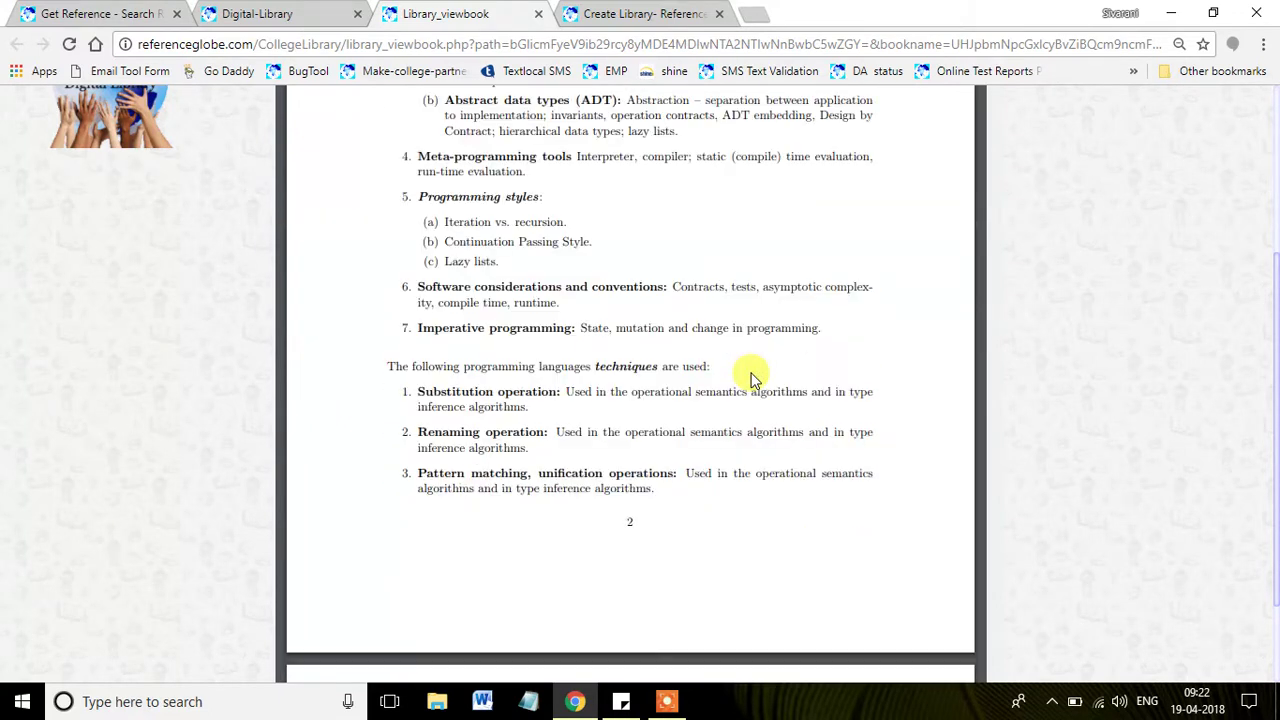
scroll(617, 388, down, 15)
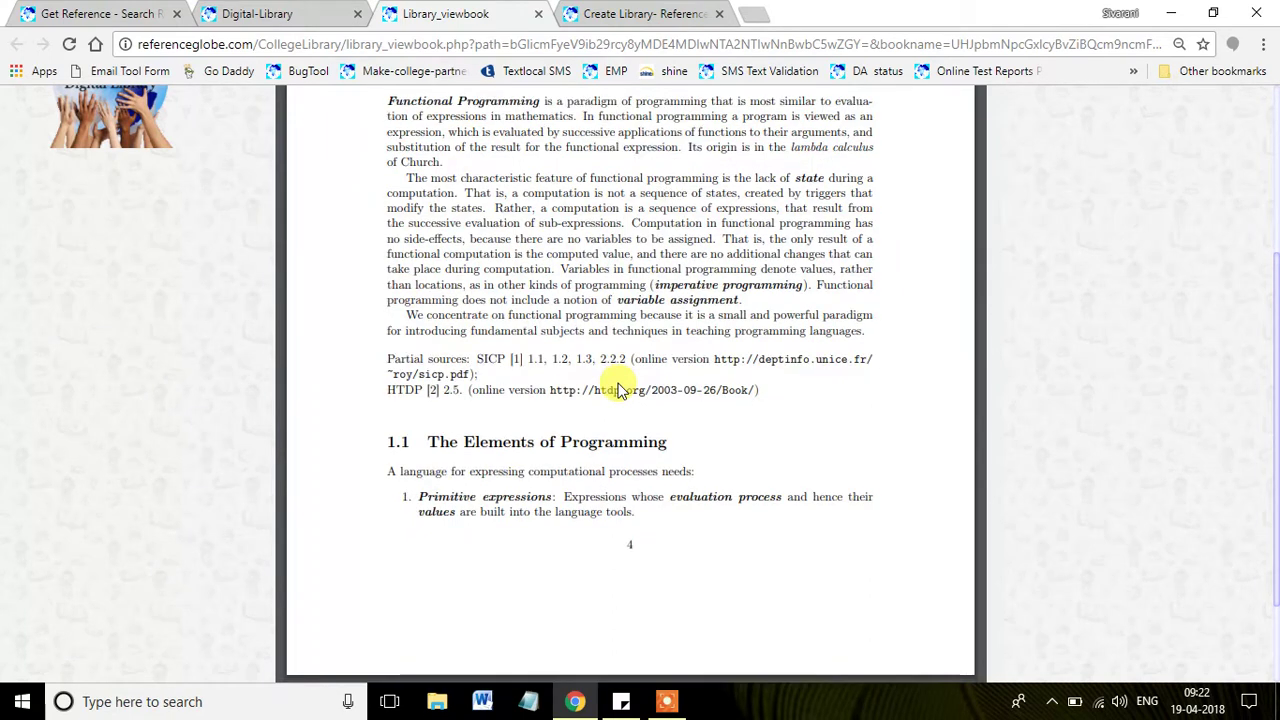
scroll(617, 388, down, 4)
scroll(617, 388, down, 5)
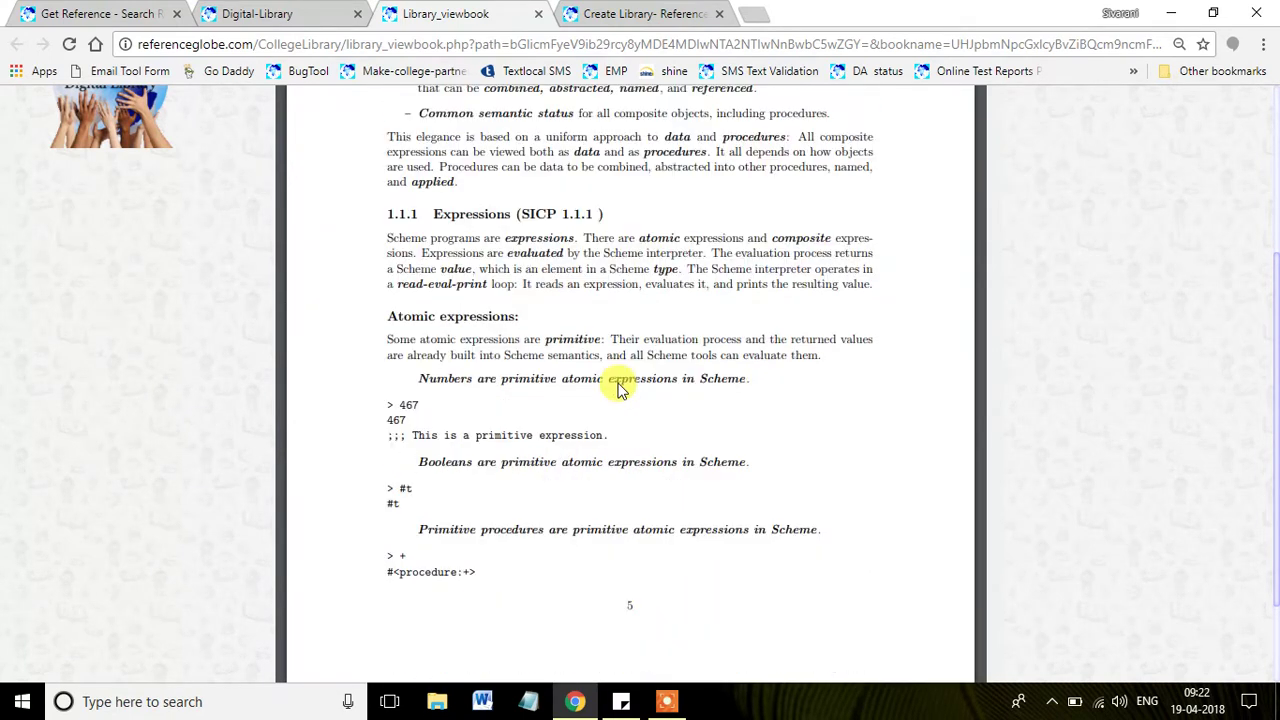
scroll(617, 388, down, 3)
scroll(617, 388, down, 9)
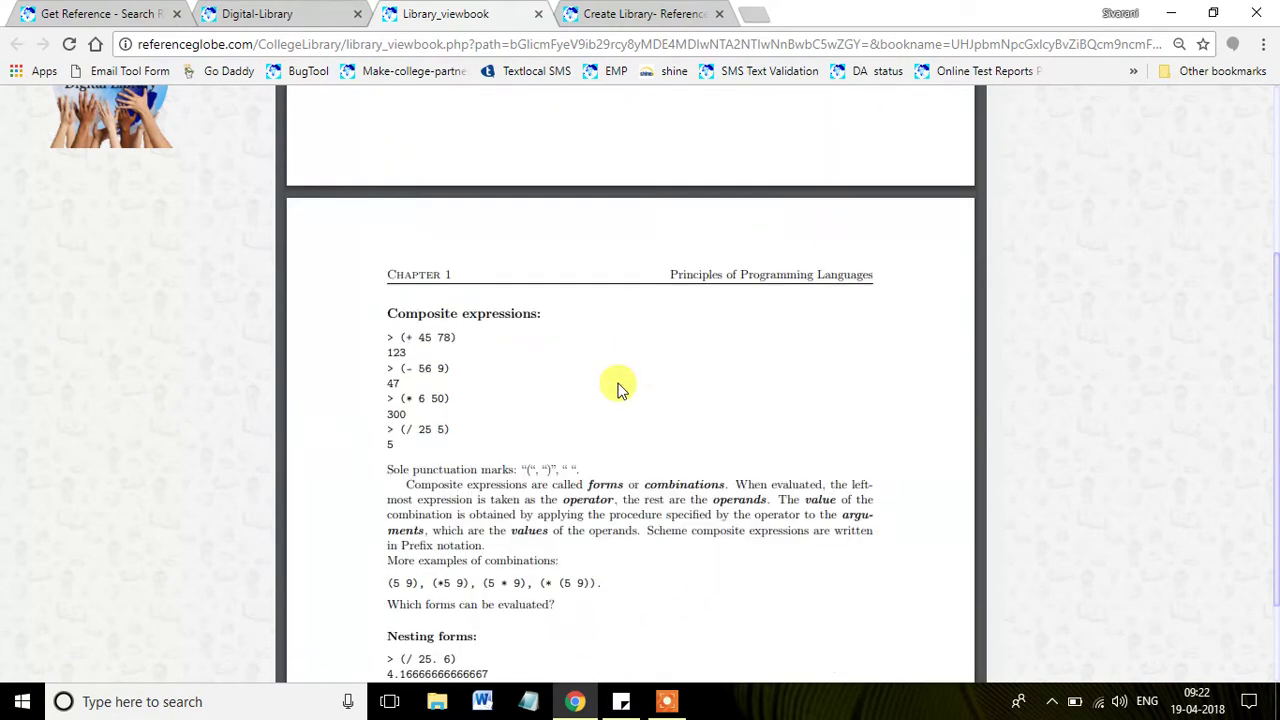
scroll(617, 388, down, 5)
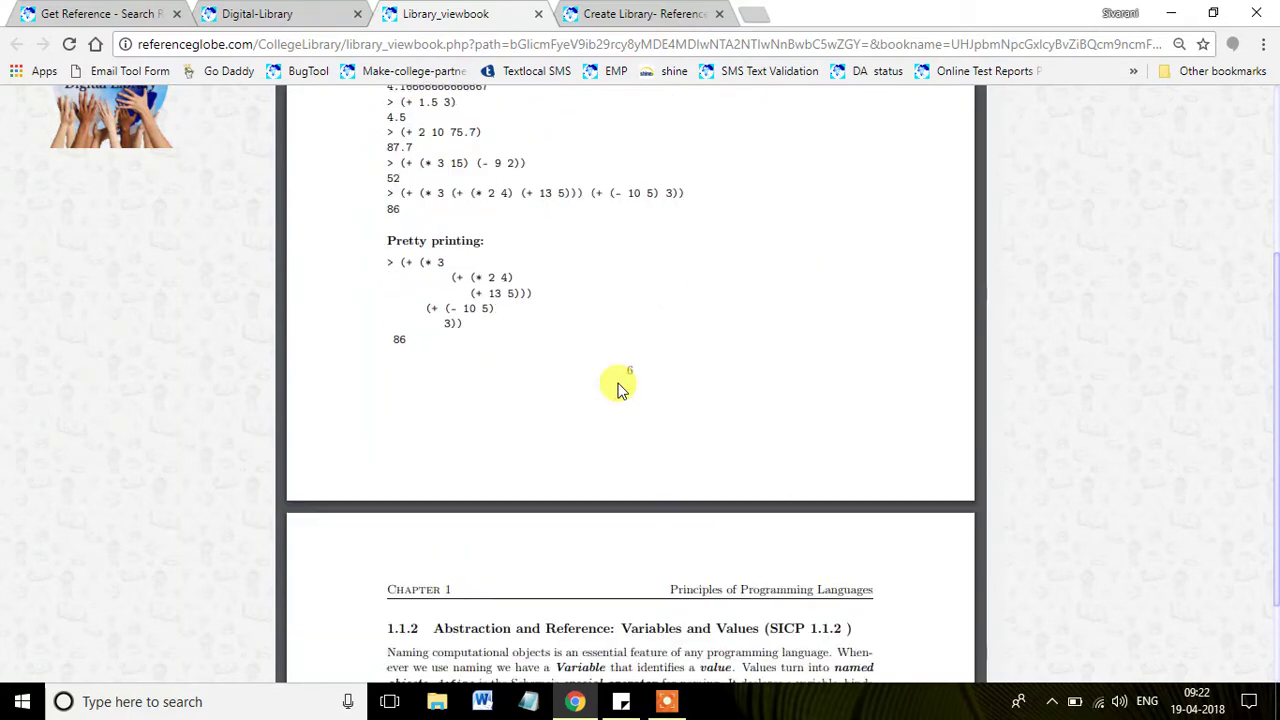
Enter the book name 'EC Fundamentals' and the author's name in the creation form
click(248, 13)
scroll(716, 229, up, 1)
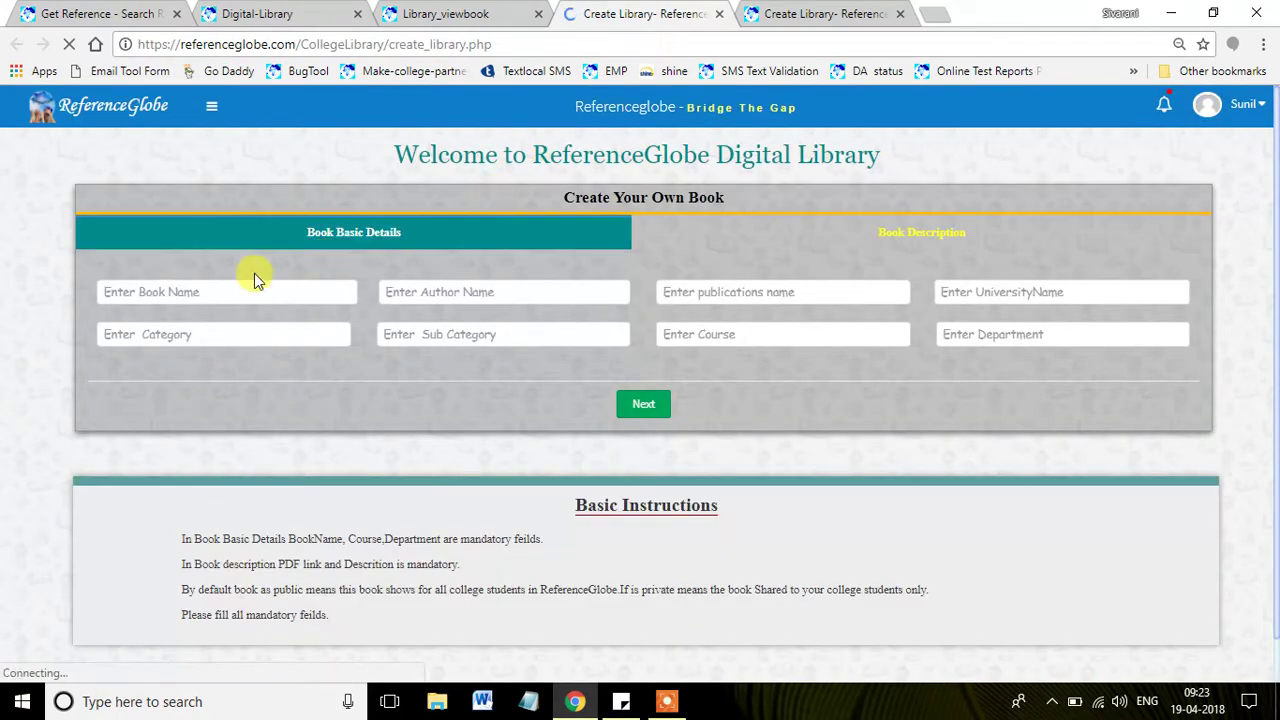
click(205, 288)
text(Ec)
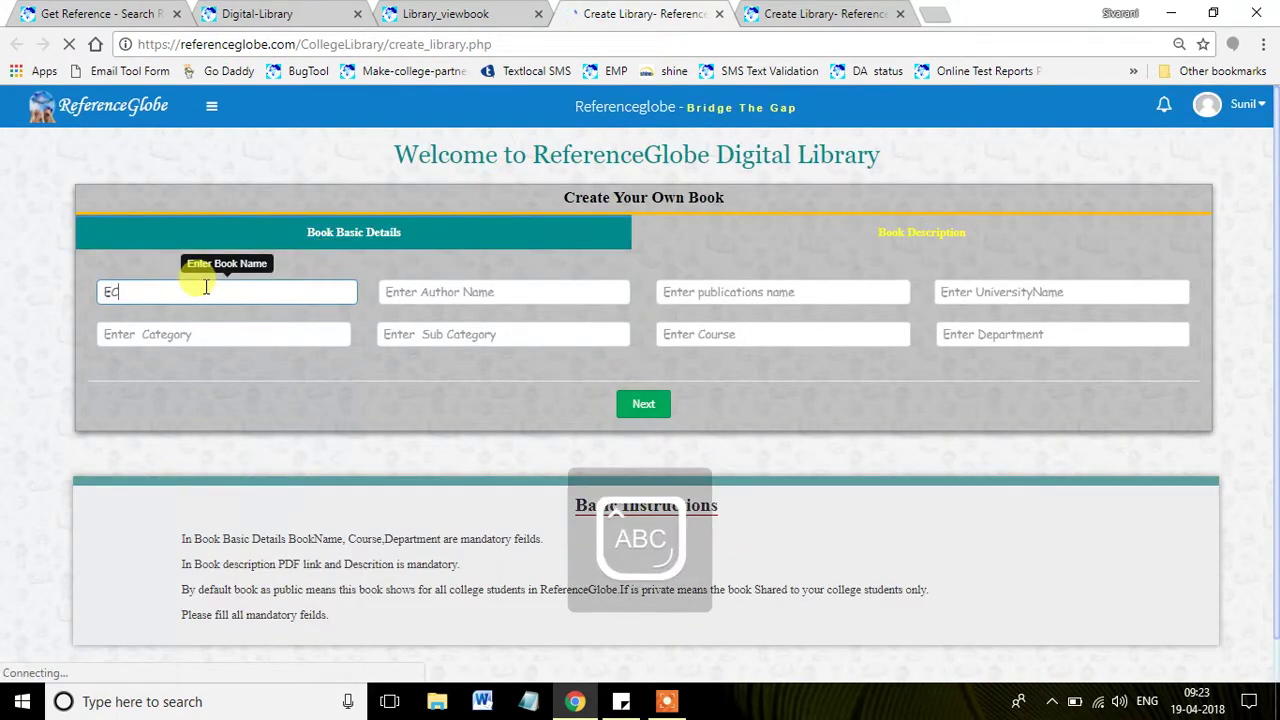
text( F)
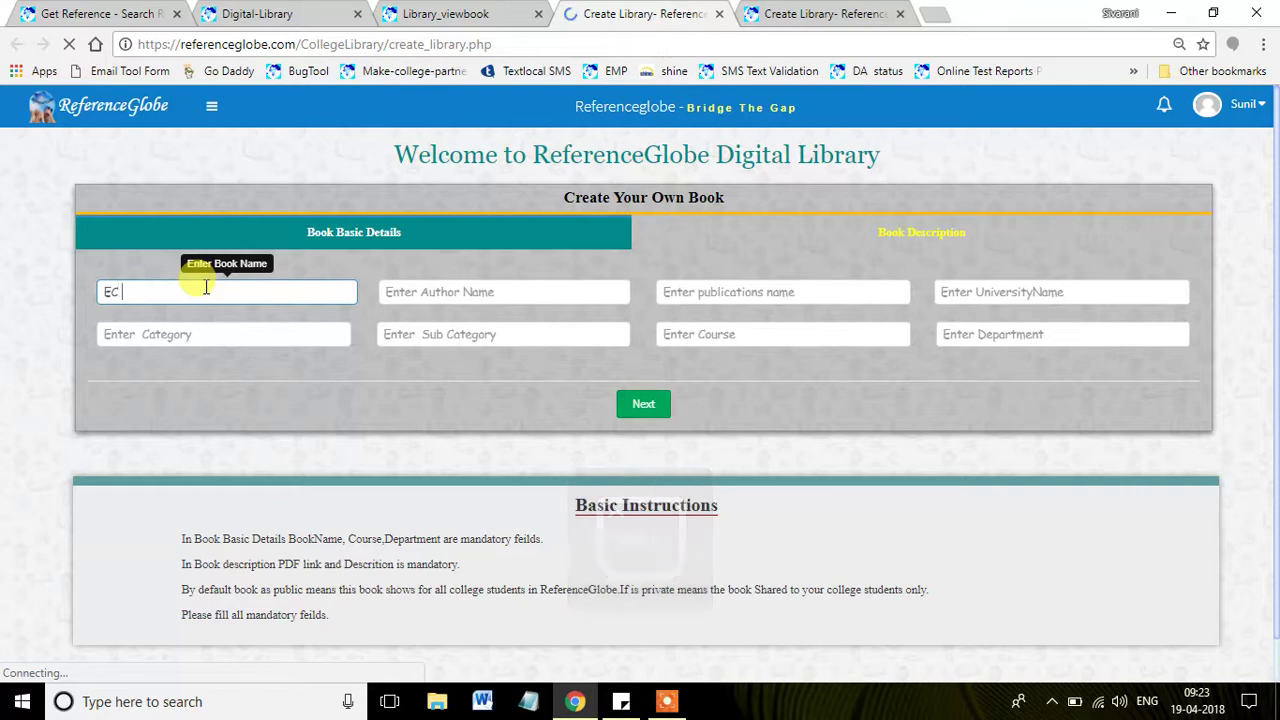
key(Caps_Lock)
text(undam)
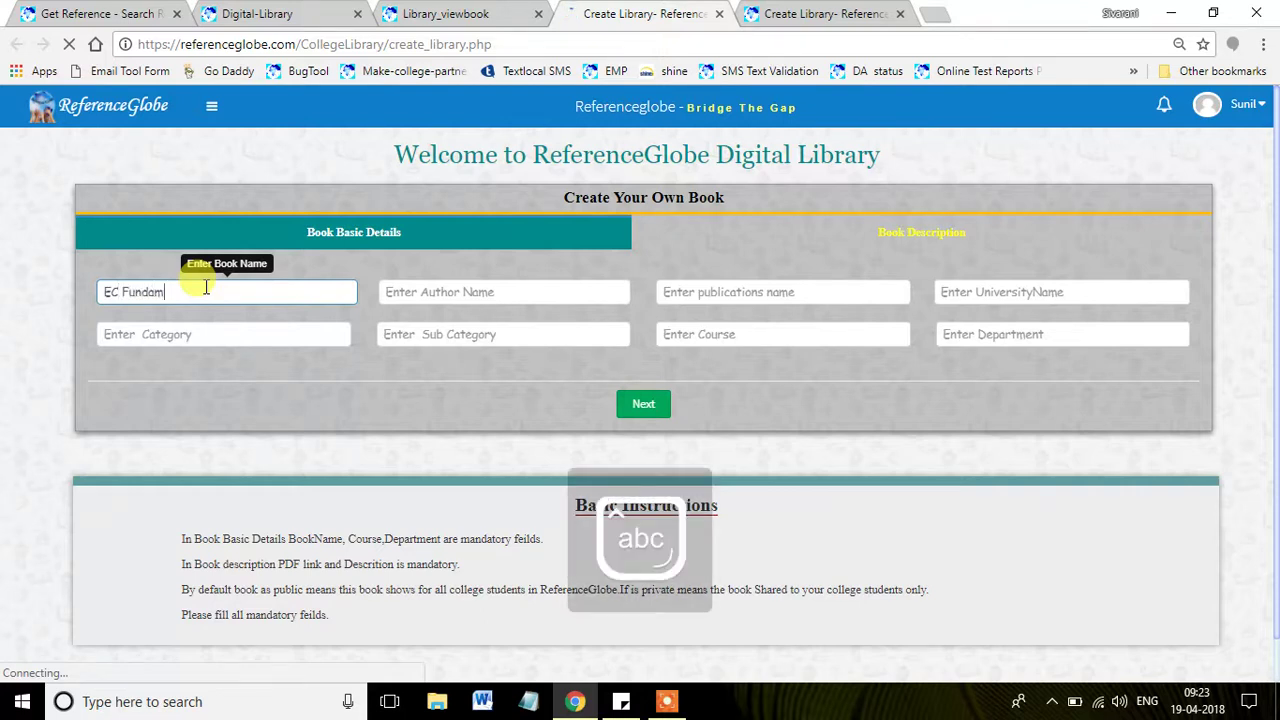
text(entals)
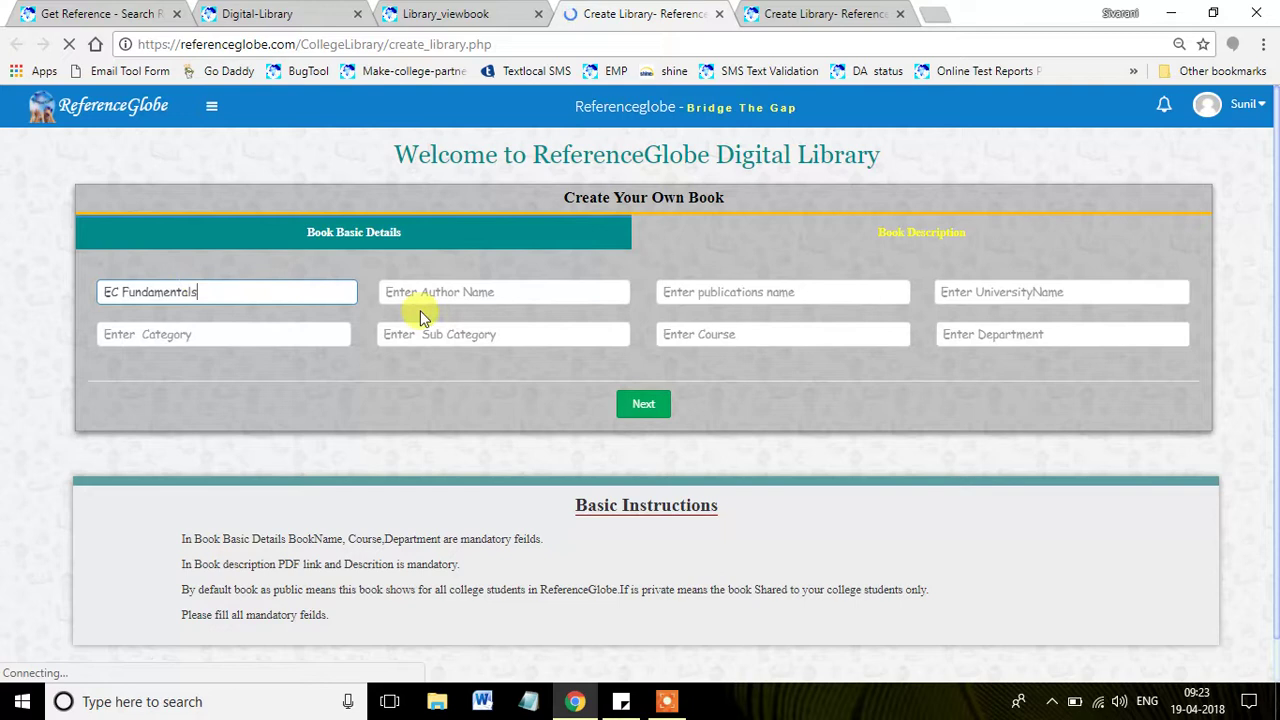
click(441, 291)
key(Caps_Lock)
text(A)
Enter publisher 'RG Publications' and university 'JNTUH'
key(Caps_Lock)
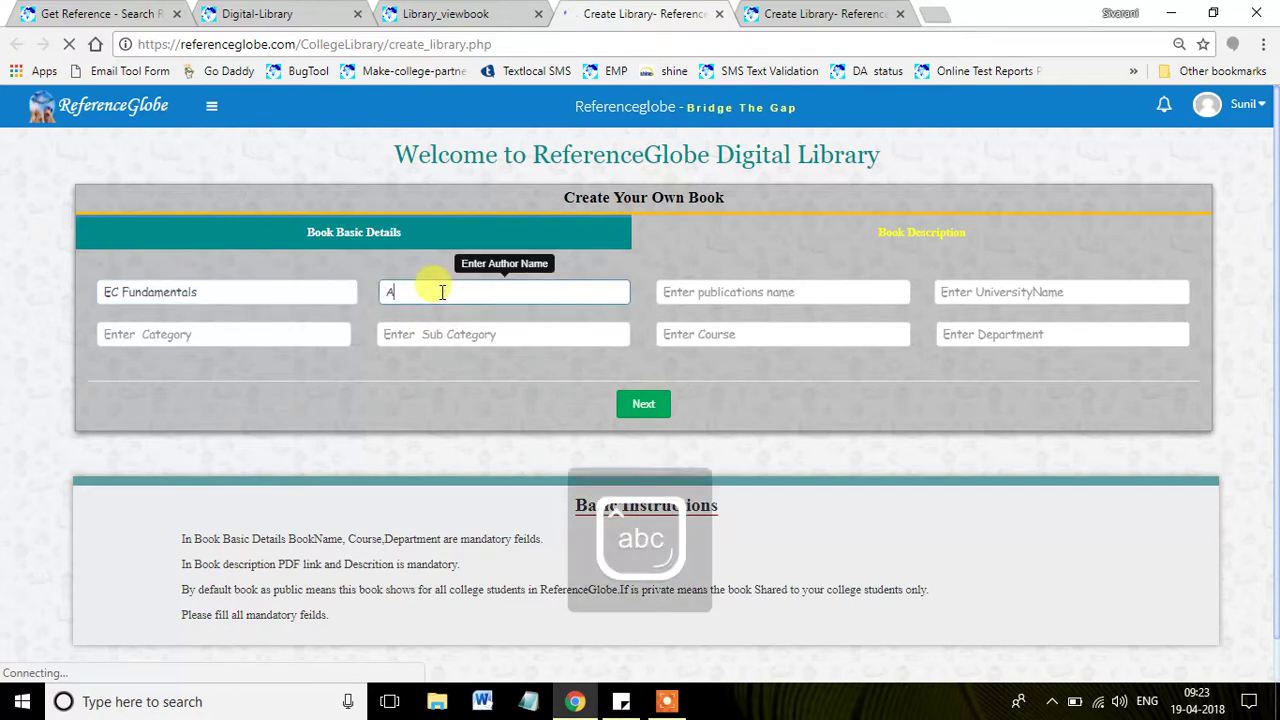
text(lexander)
click(693, 290)
key(Caps_Lock)
text(RG)
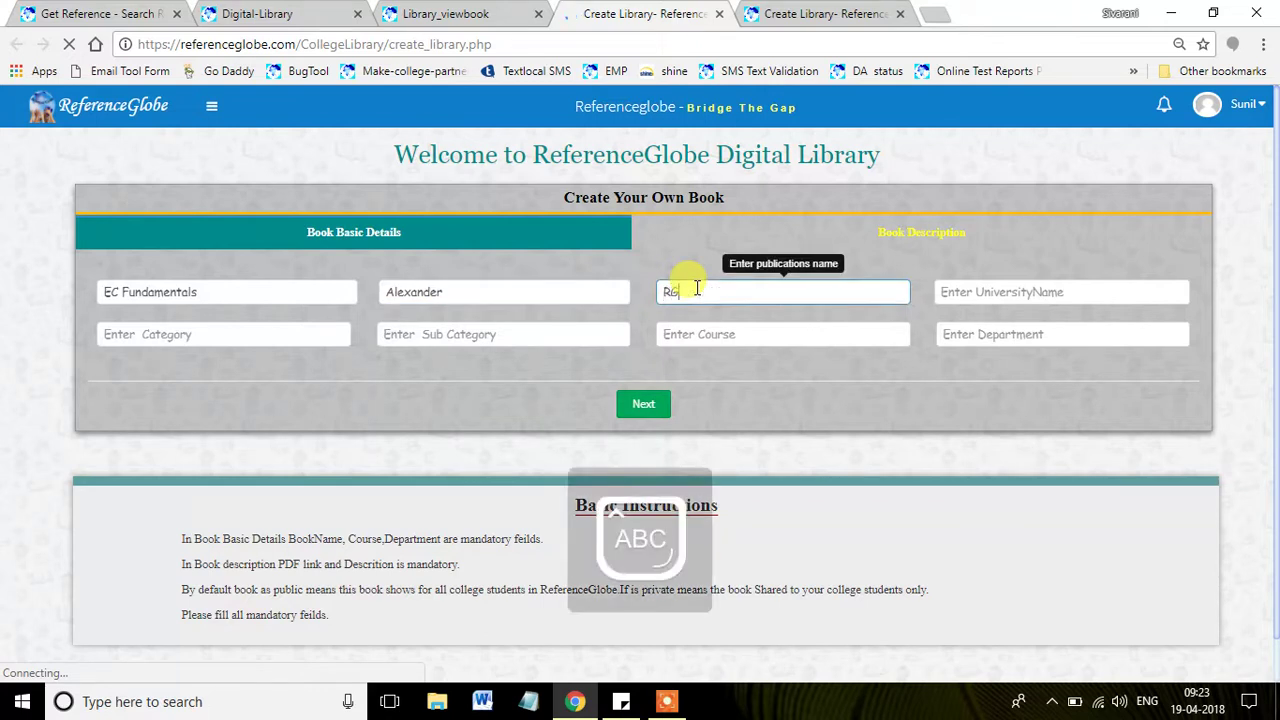
text( P)
key(Caps_Lock)
text(ublica)
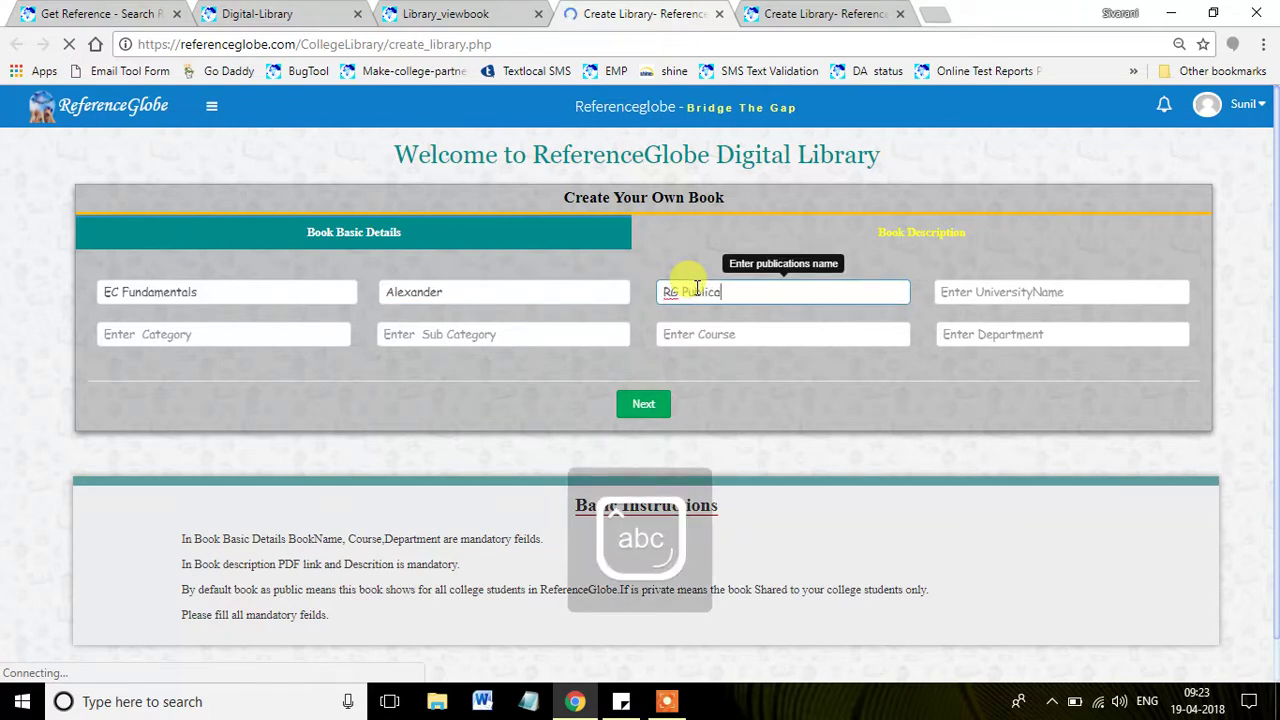
text(tions)
click(968, 291)
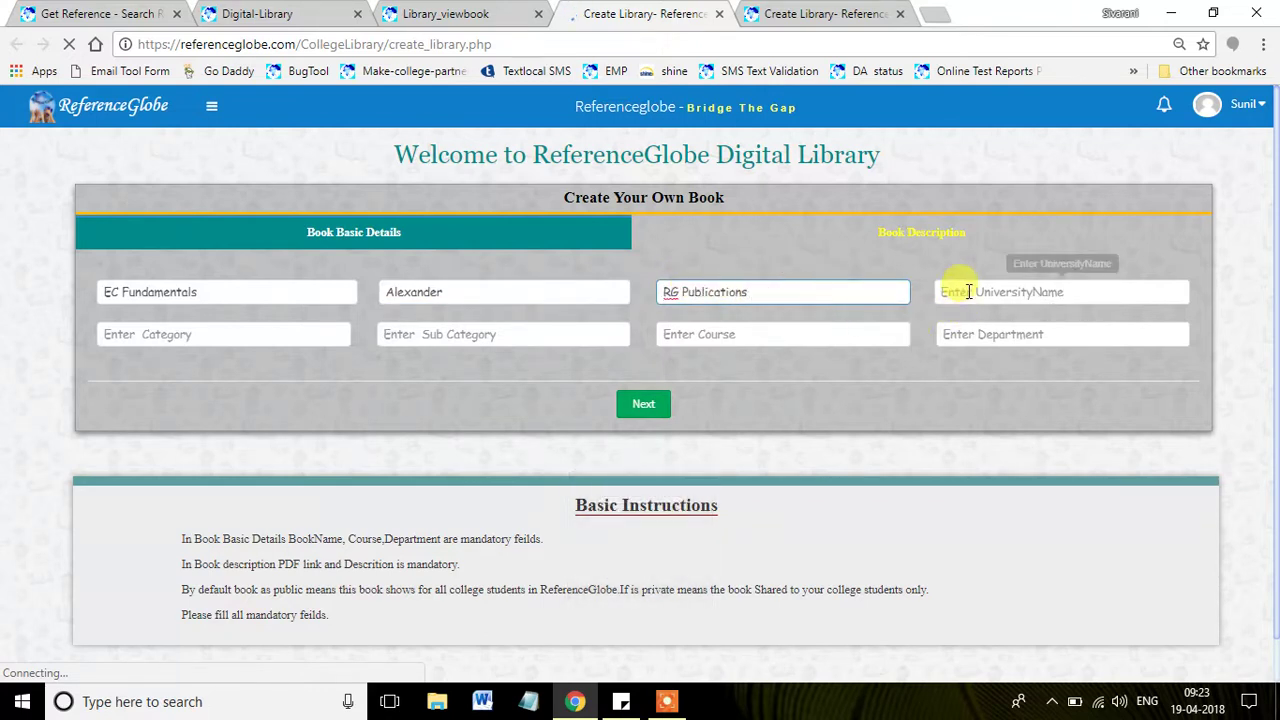
key(Caps_Lock)
text(J)
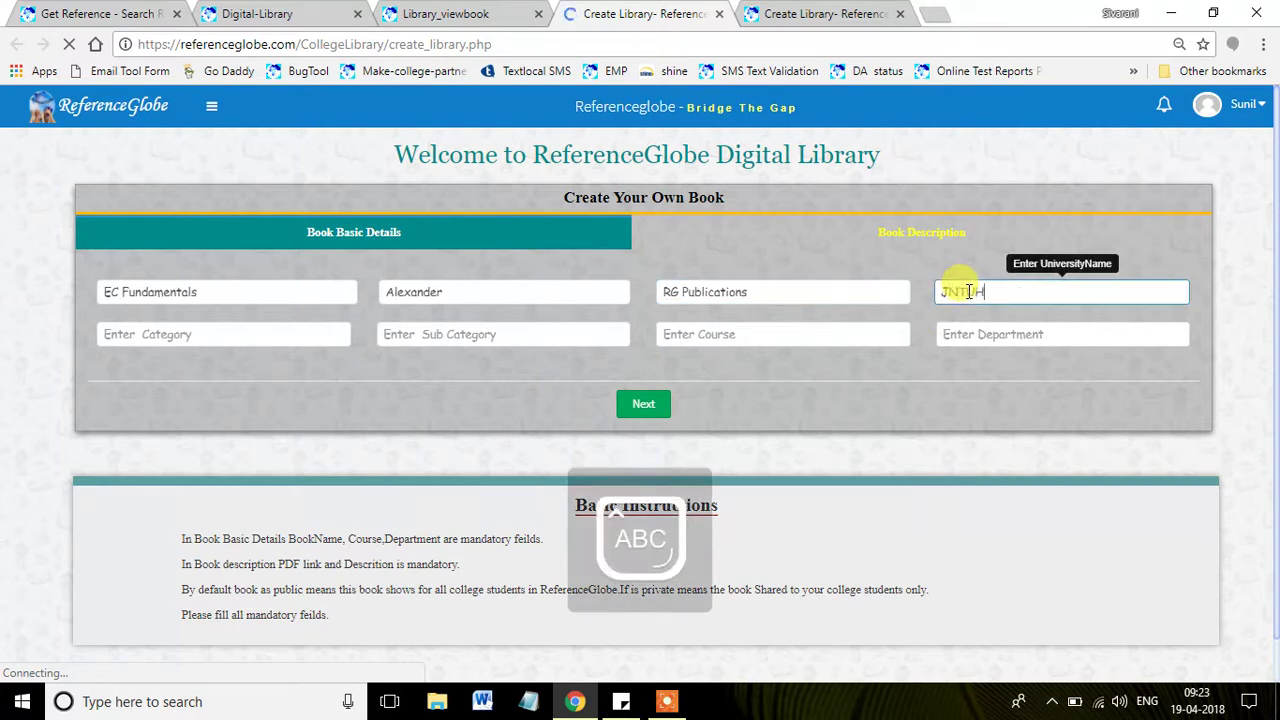
text(NTUH)
key(Caps_Lock)
Set category EC, sub category Circuits and course B.Tech
click(226, 341)
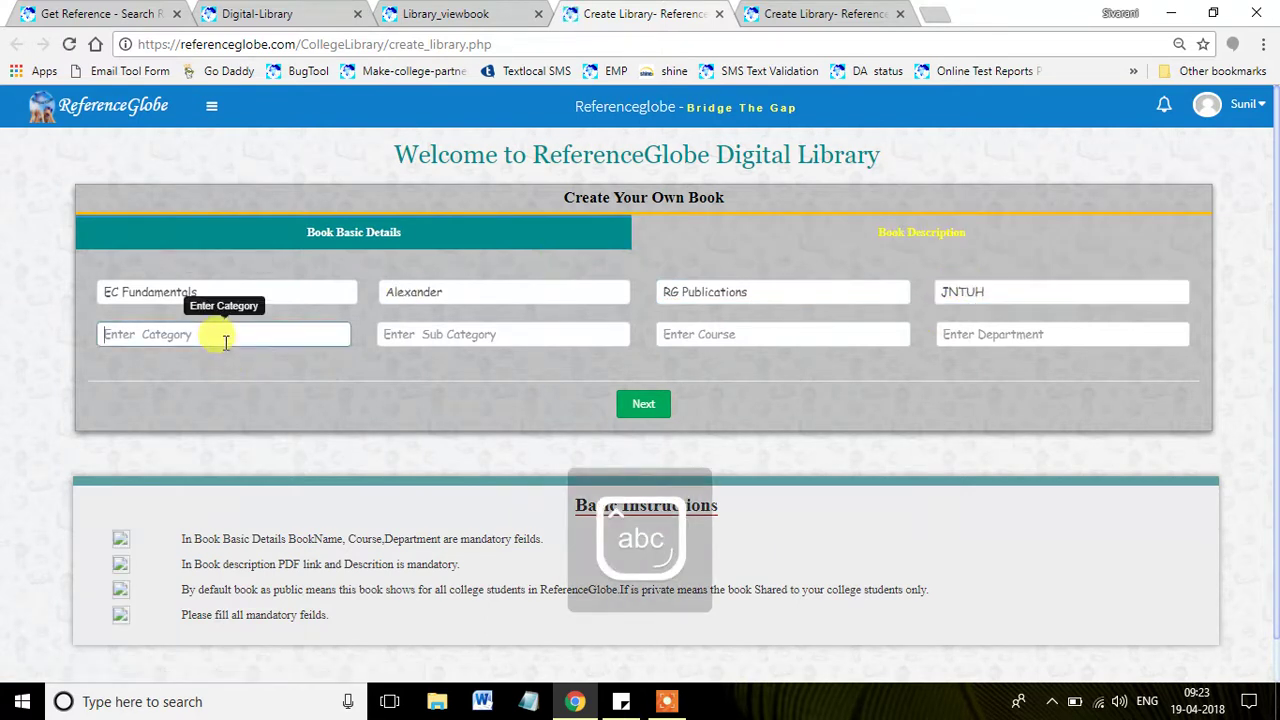
key(Caps_Lock)
text(EC)
key(Caps_Lock)
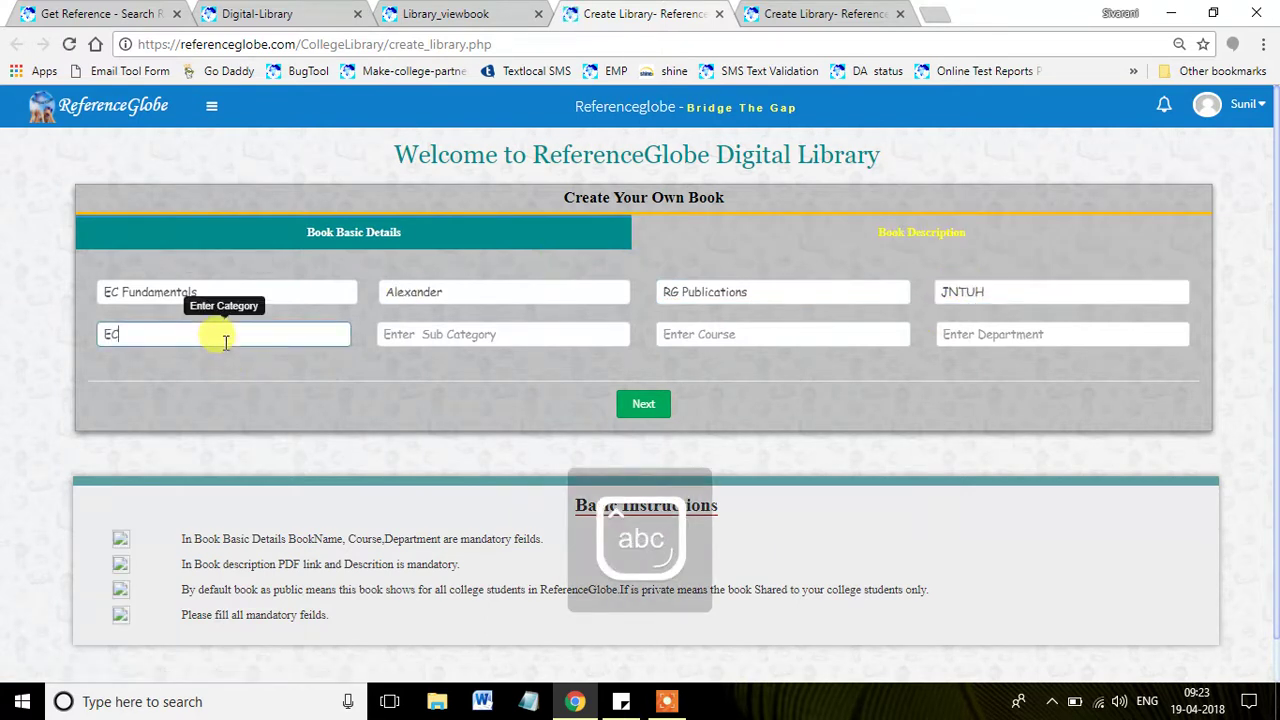
click(475, 333)
text(Circuits)
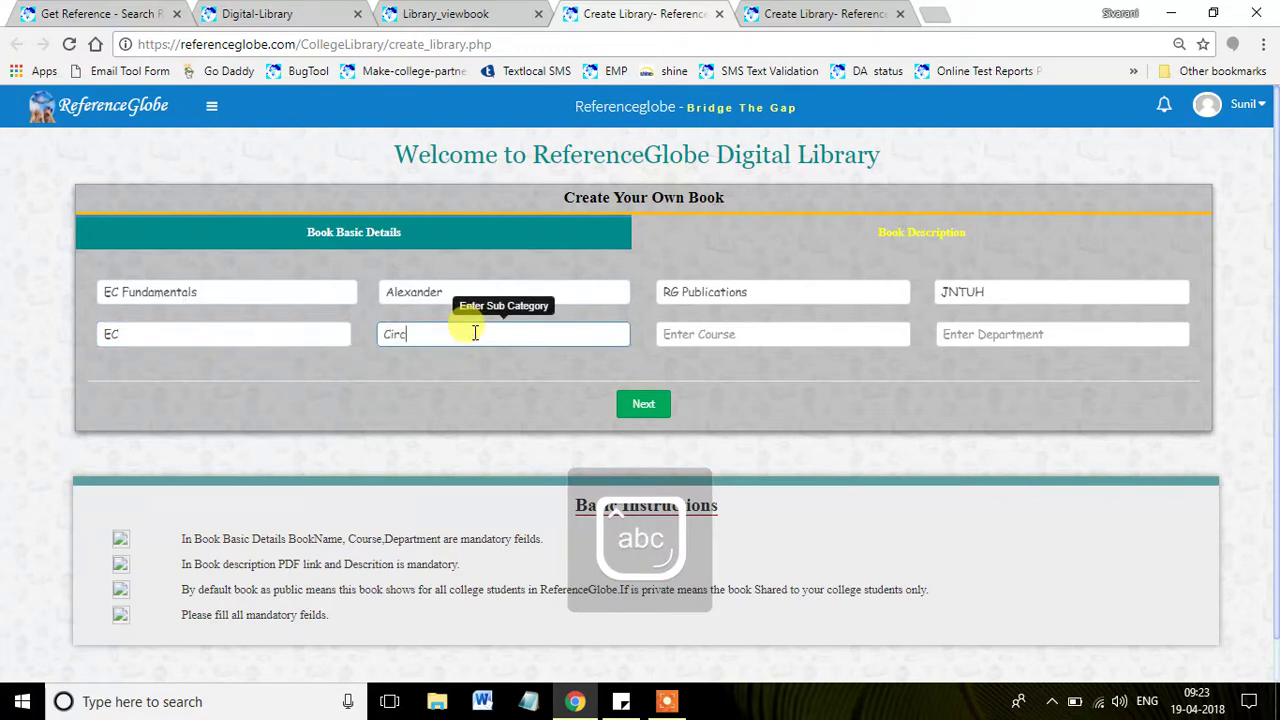
click(690, 334)
key(Caps_Lock)
text(B)
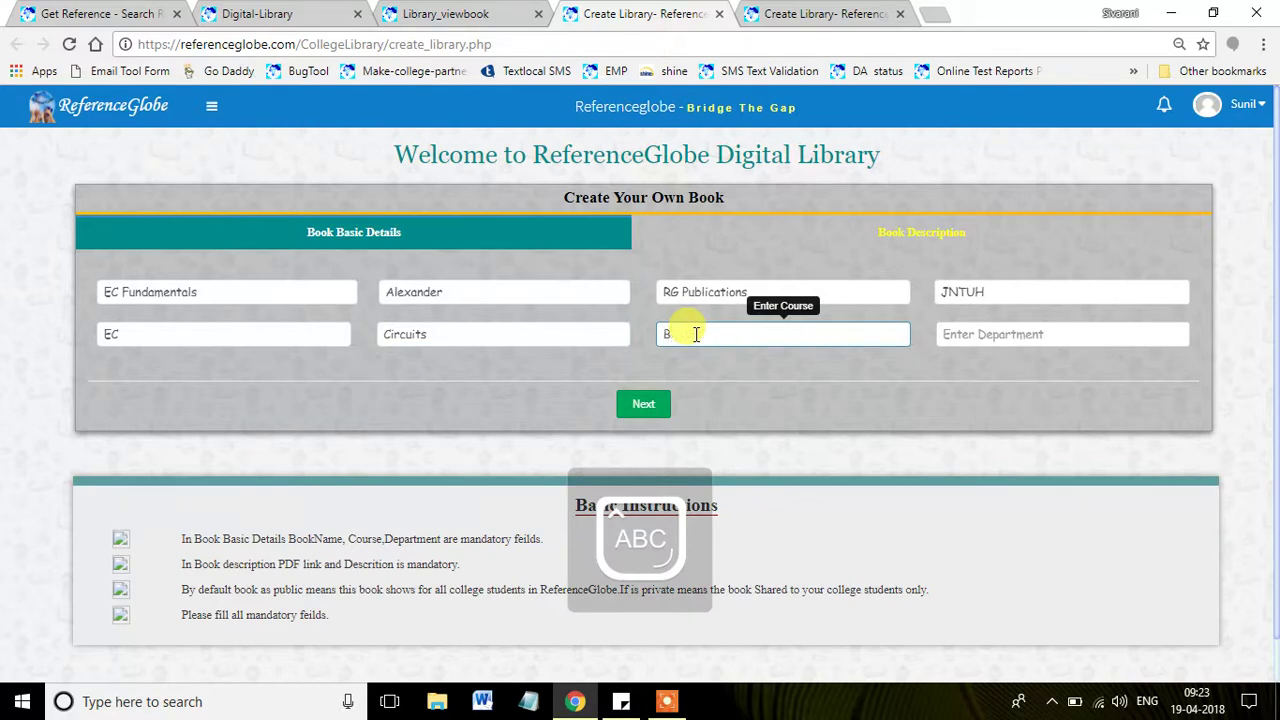
text(.T)
key(Caps_Lock)
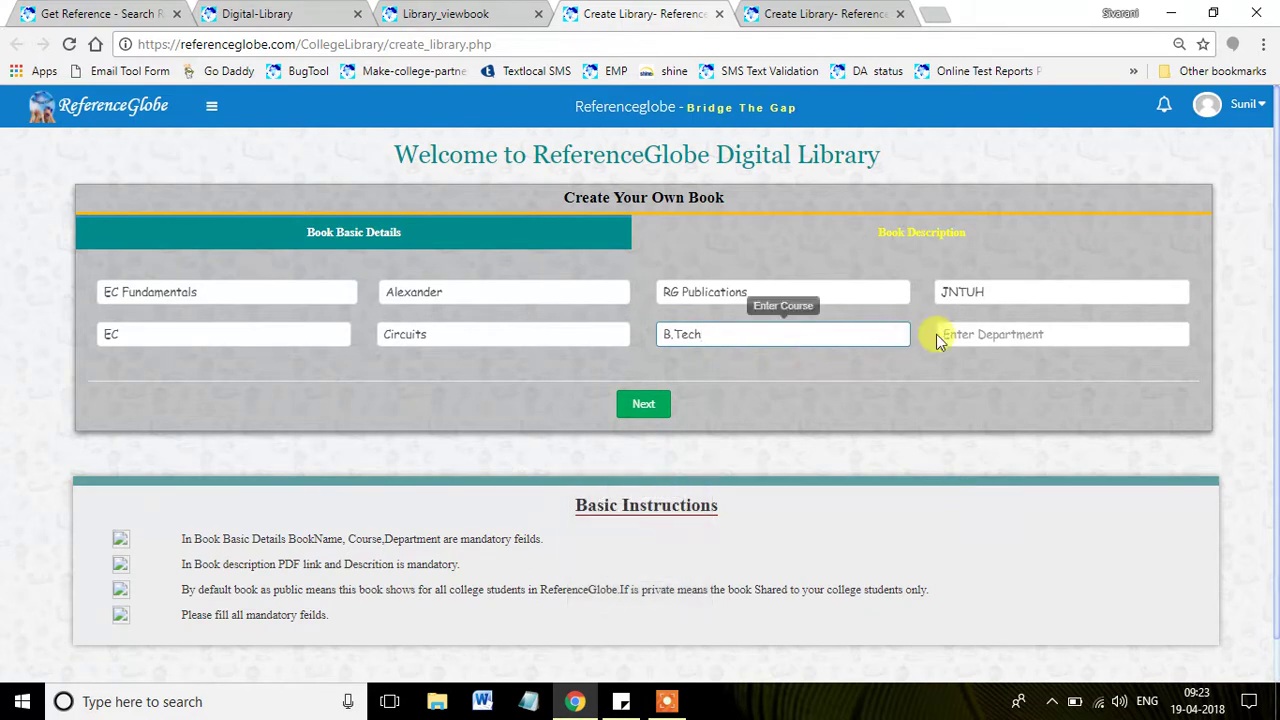
Enter EEE as the department, accepting the EEE suggestion
click(968, 336)
key(Caps_Lock)
text(EEE)
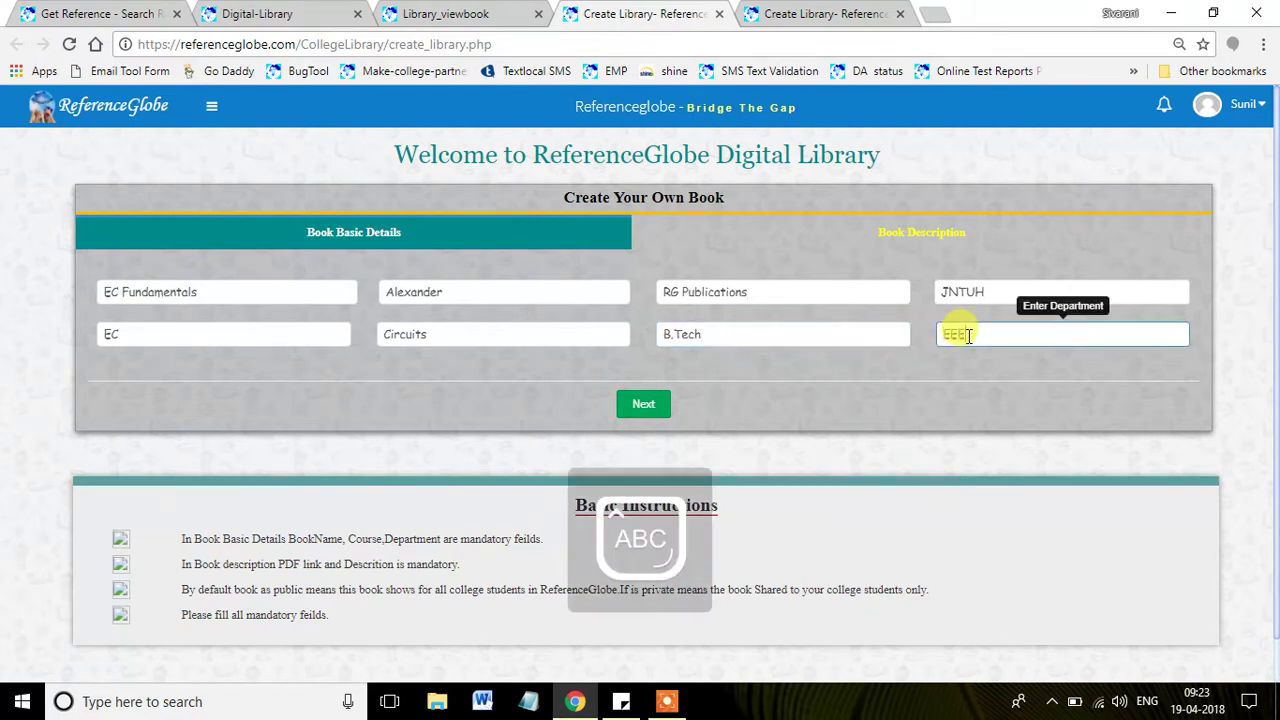
click(968, 336)
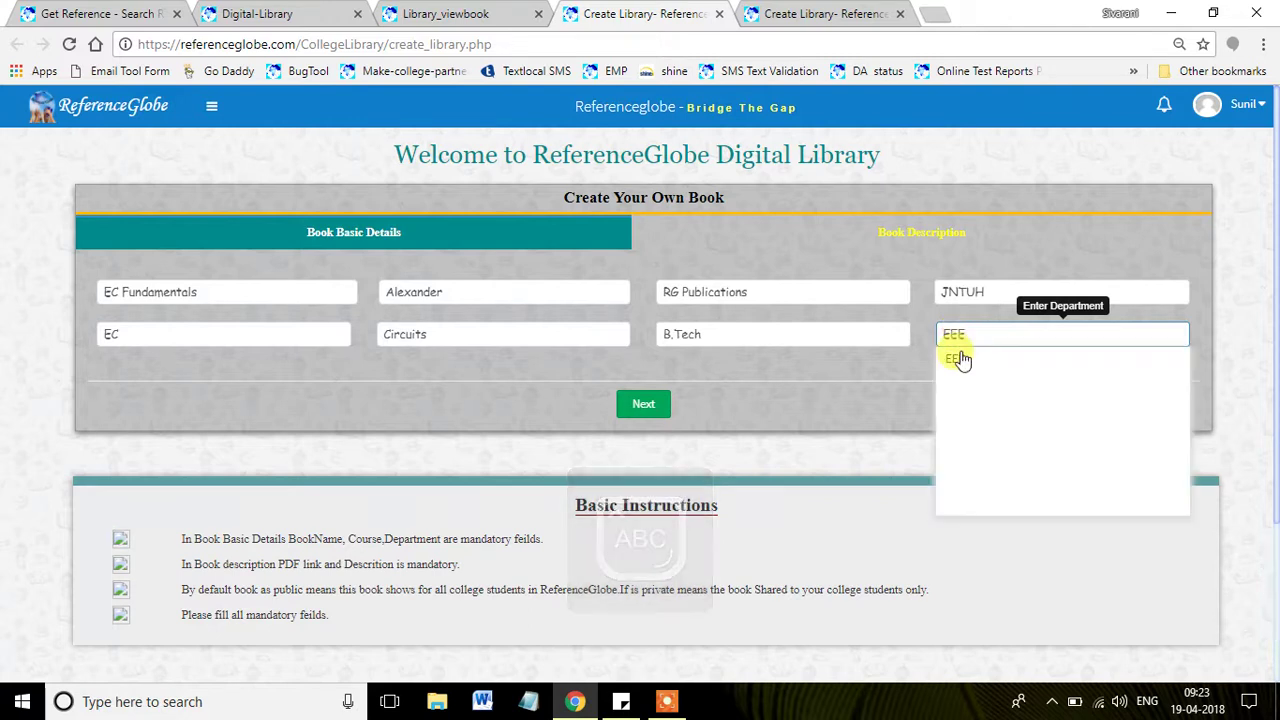
click(963, 360)
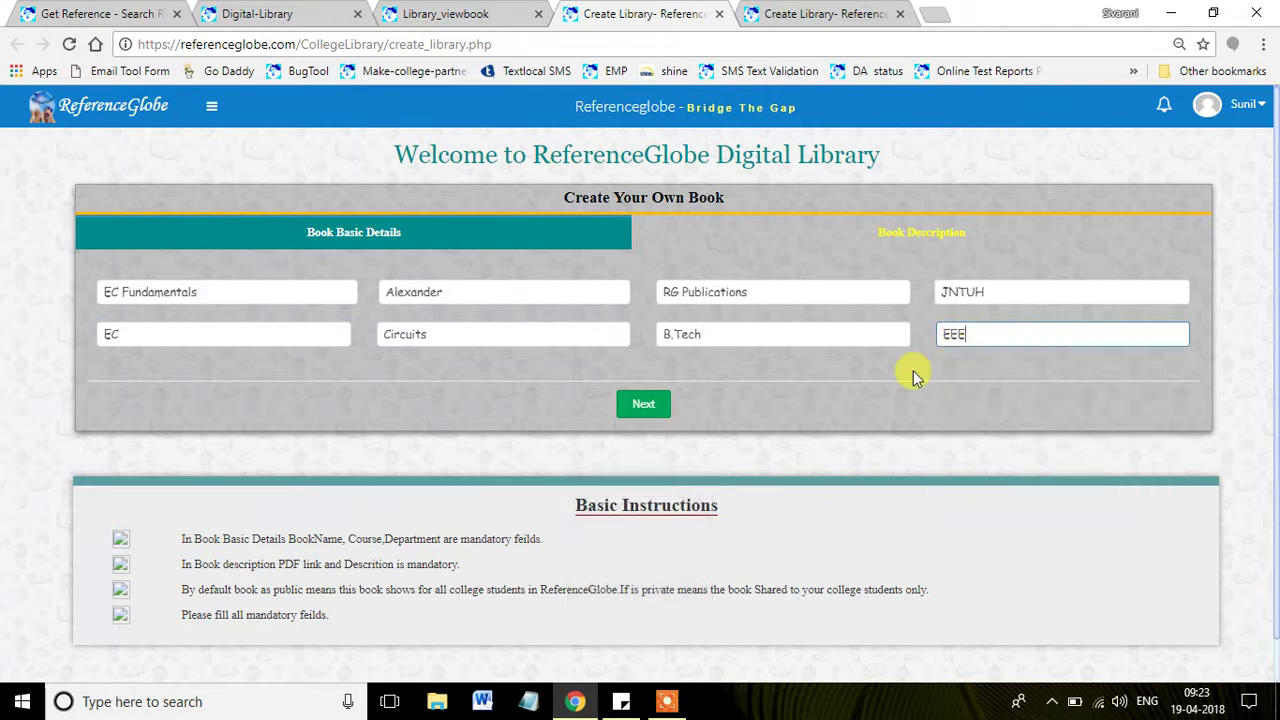
On the description step, set Autonomous to Yes and subject name EC
click(640, 404)
click(238, 301)
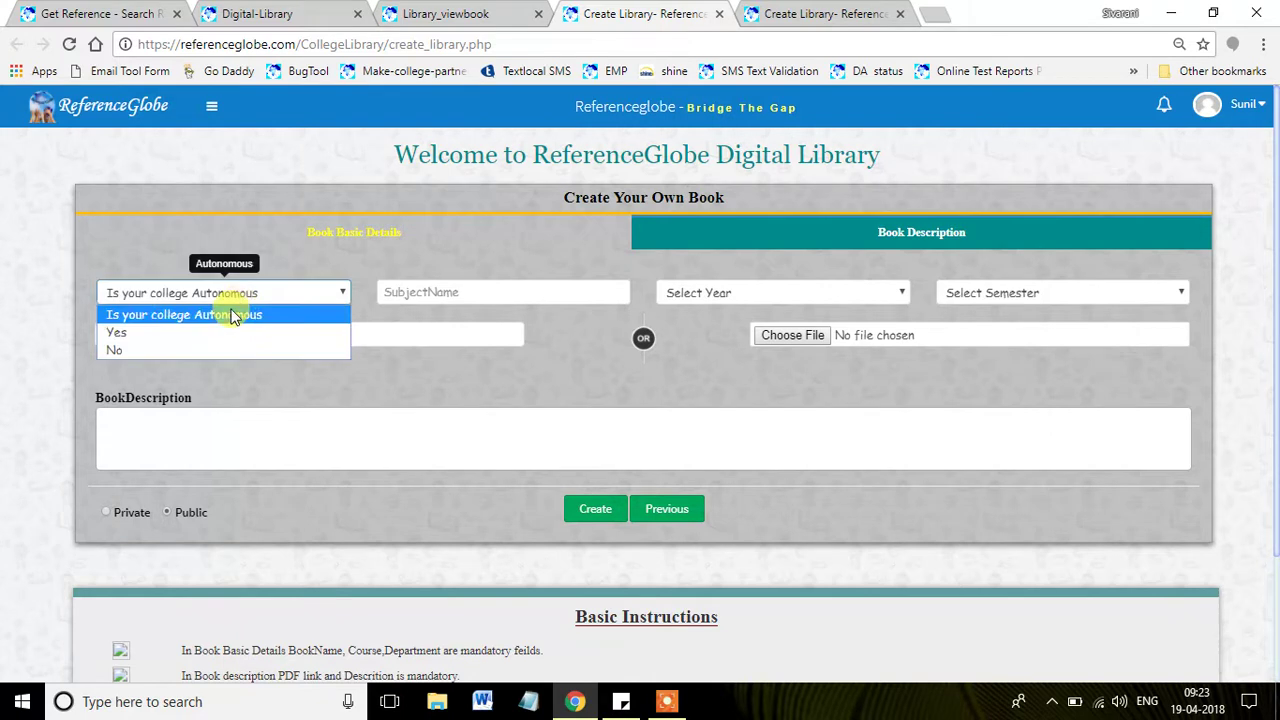
click(220, 330)
click(395, 297)
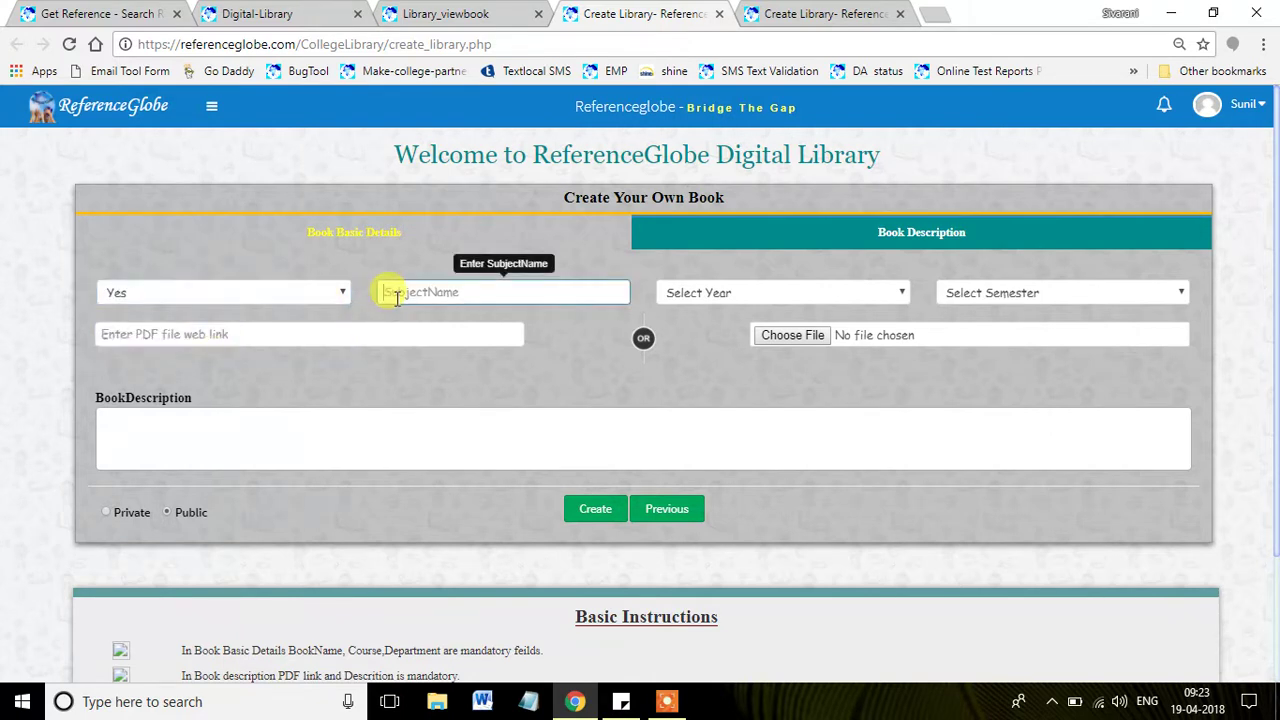
text(EC)
key(Caps_Lock)
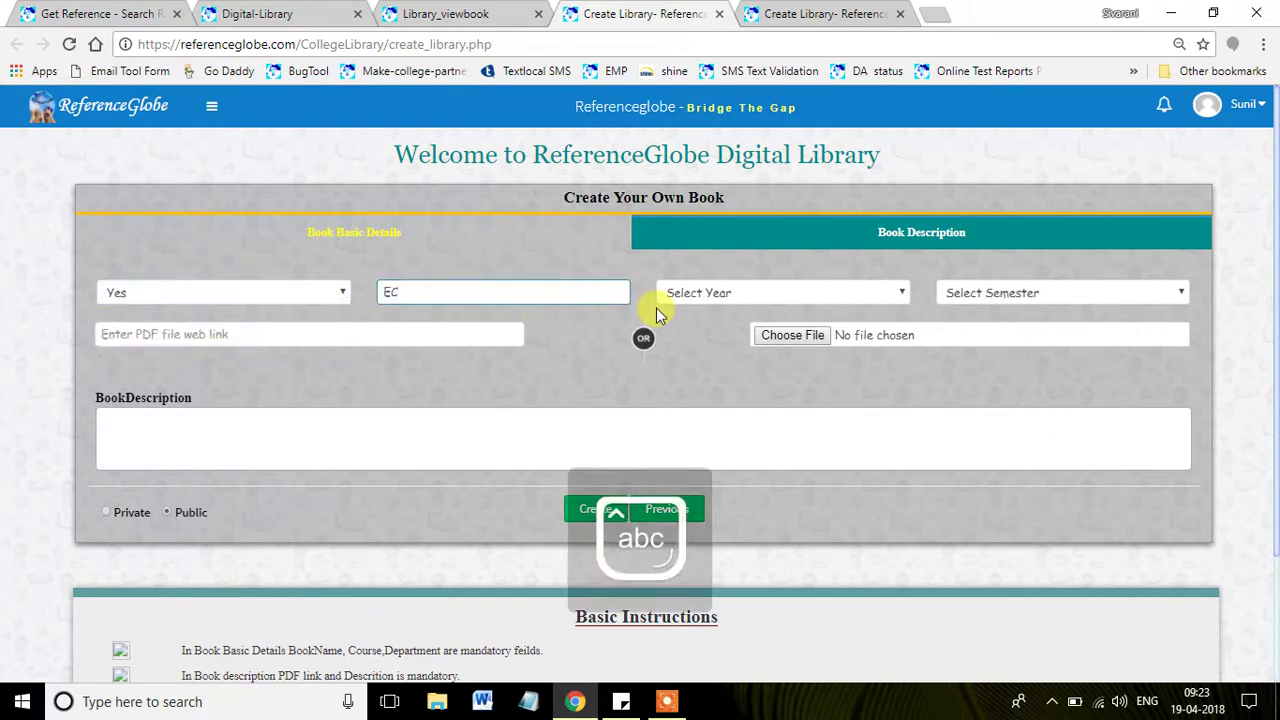
Set Year 2 and Semester 1, and bring up the file chooser for the PDF
click(702, 295)
click(697, 347)
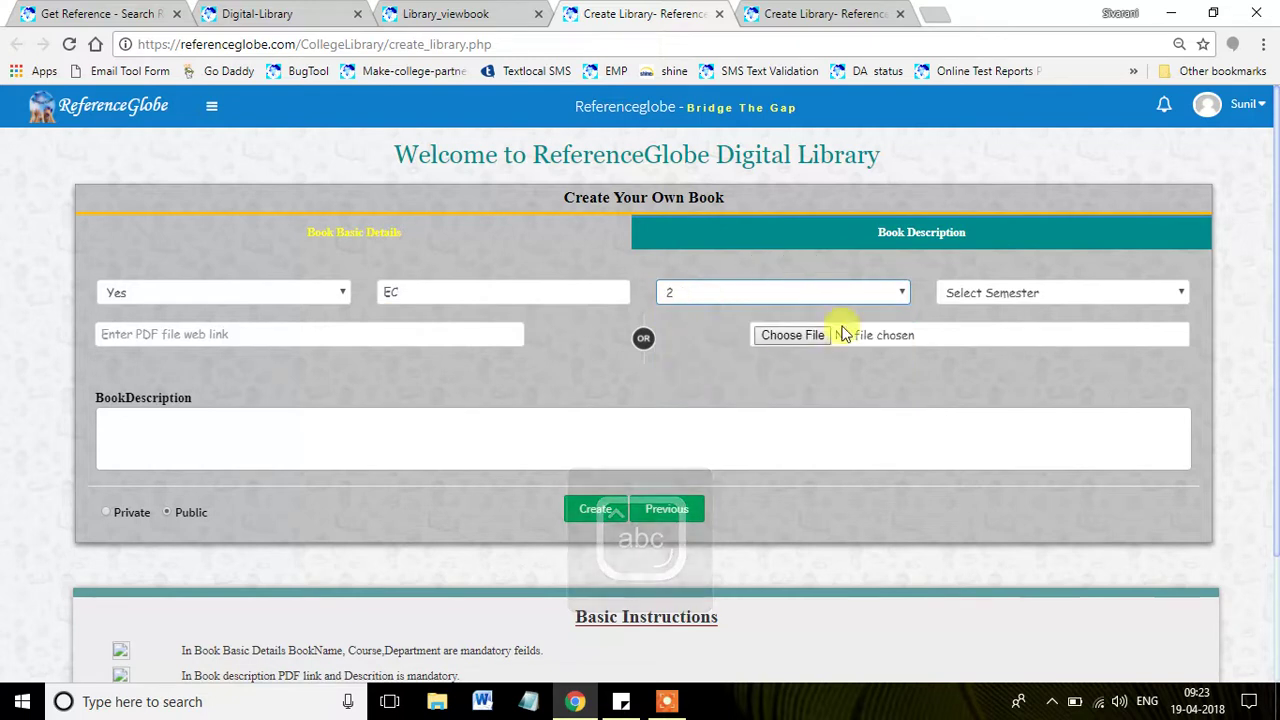
click(958, 296)
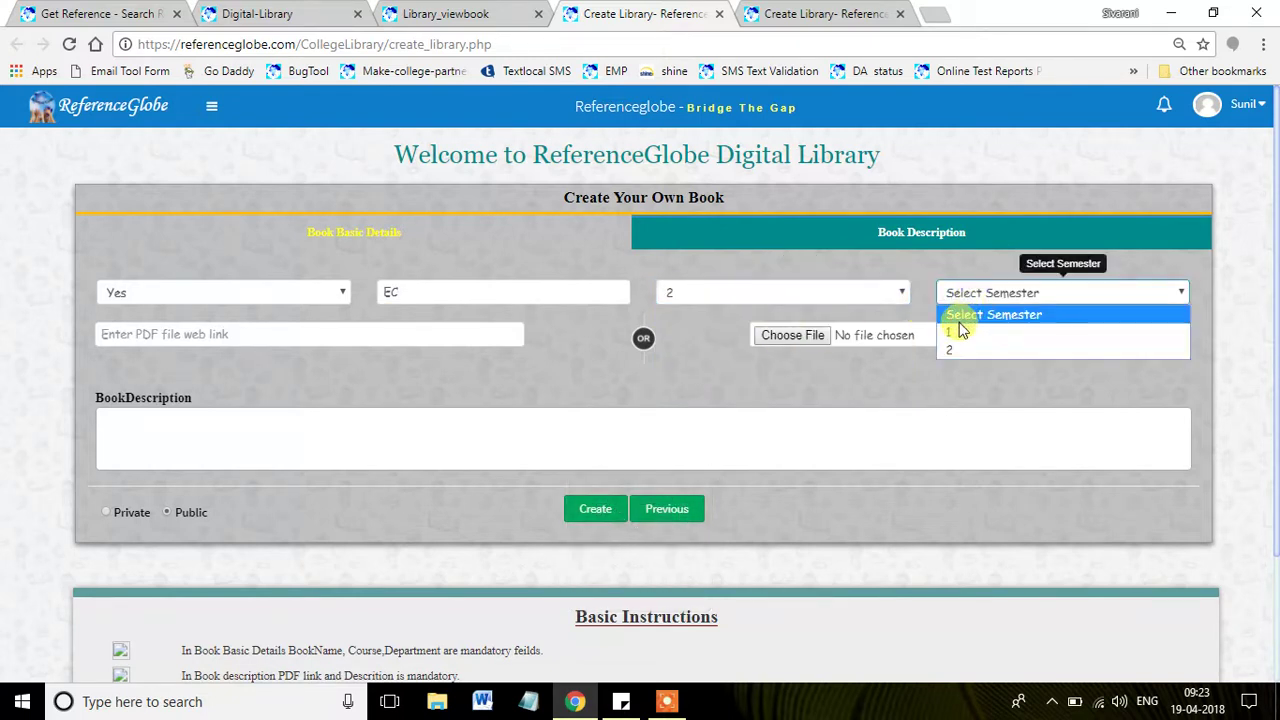
click(965, 312)
click(964, 303)
click(960, 328)
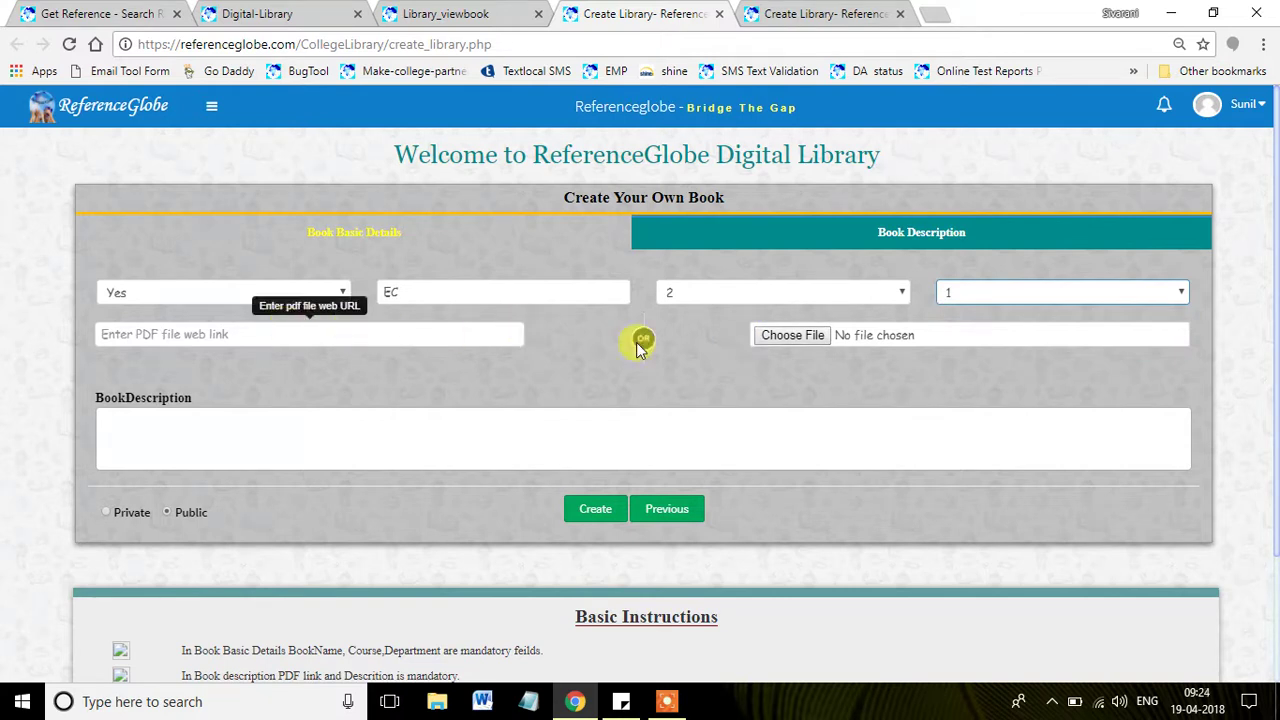
click(794, 337)
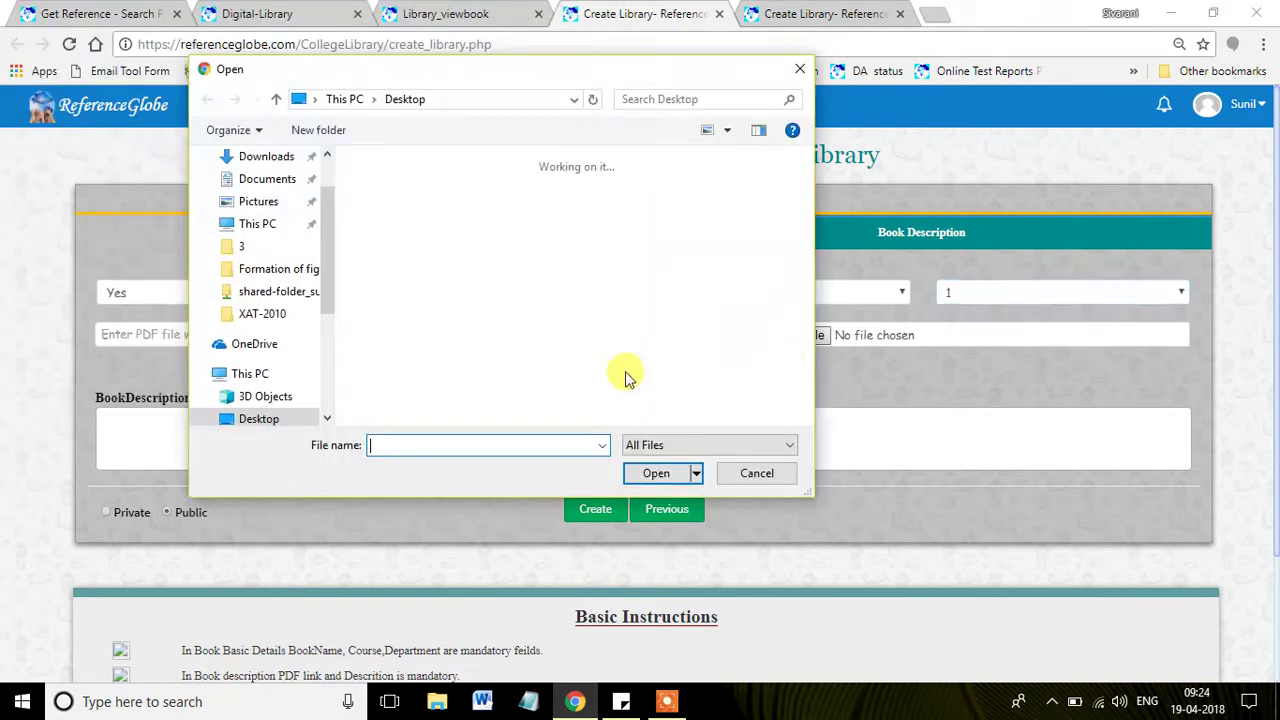
Select the Fundamentals of Electric Circuits 4th Edition PDF for upload
click(449, 443)
text(funda)
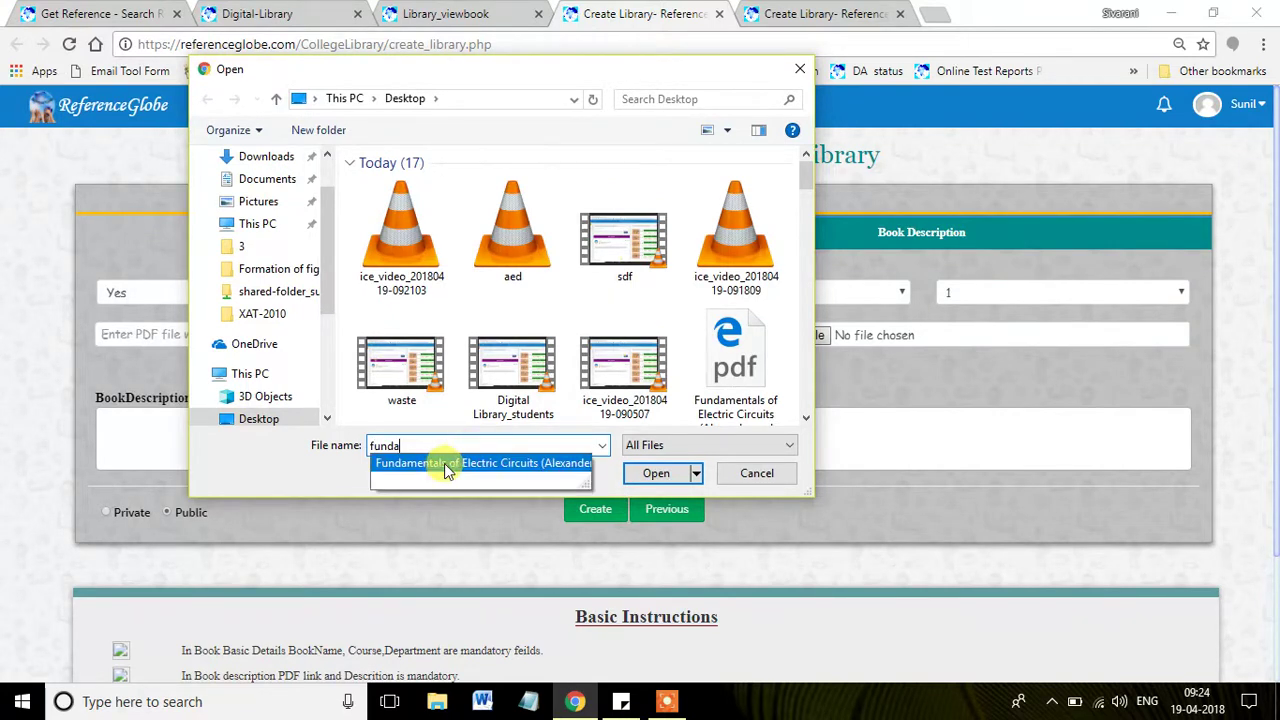
click(447, 463)
click(650, 474)
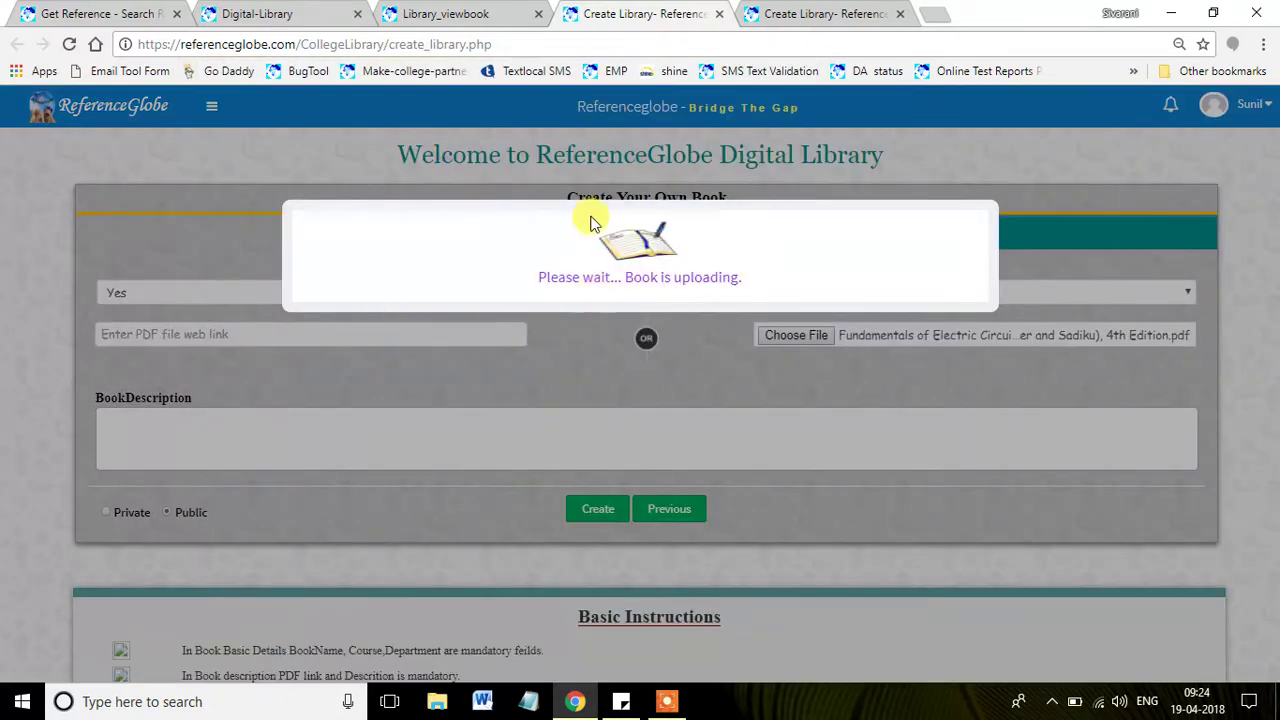
Check the library listing and book reader, closing the extra book-creation tab
click(250, 14)
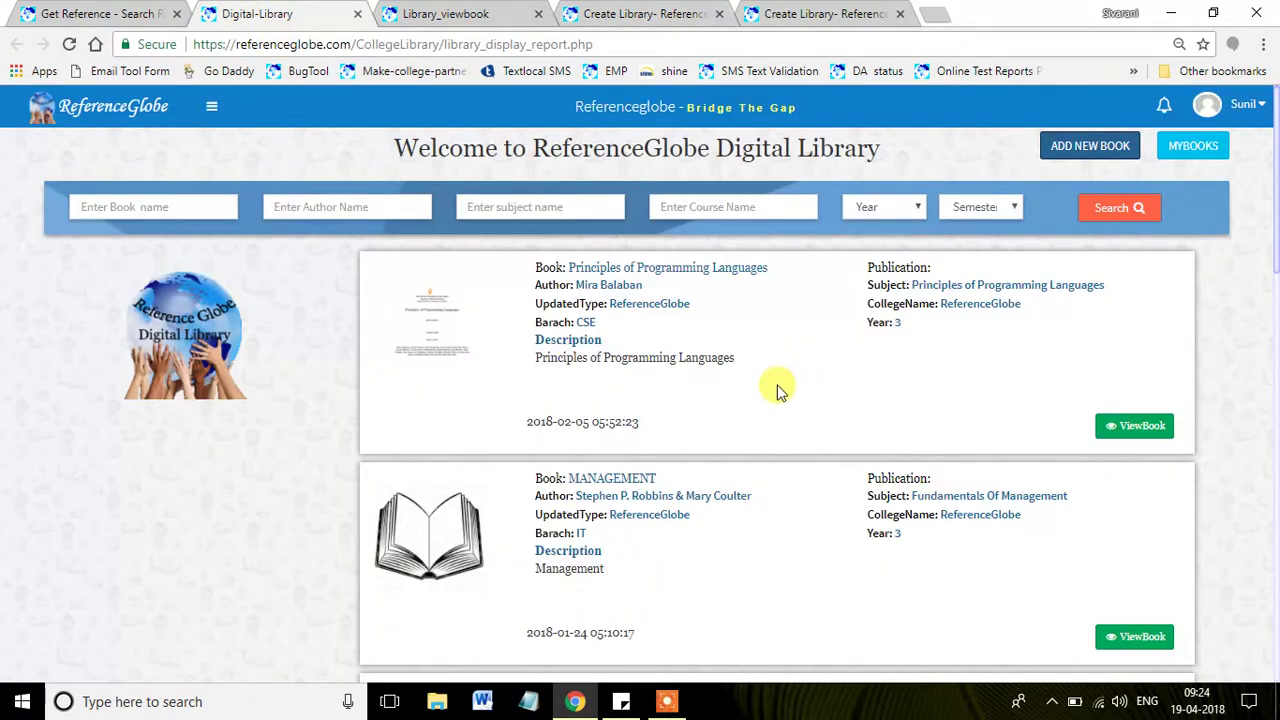
scroll(778, 395, down, 1)
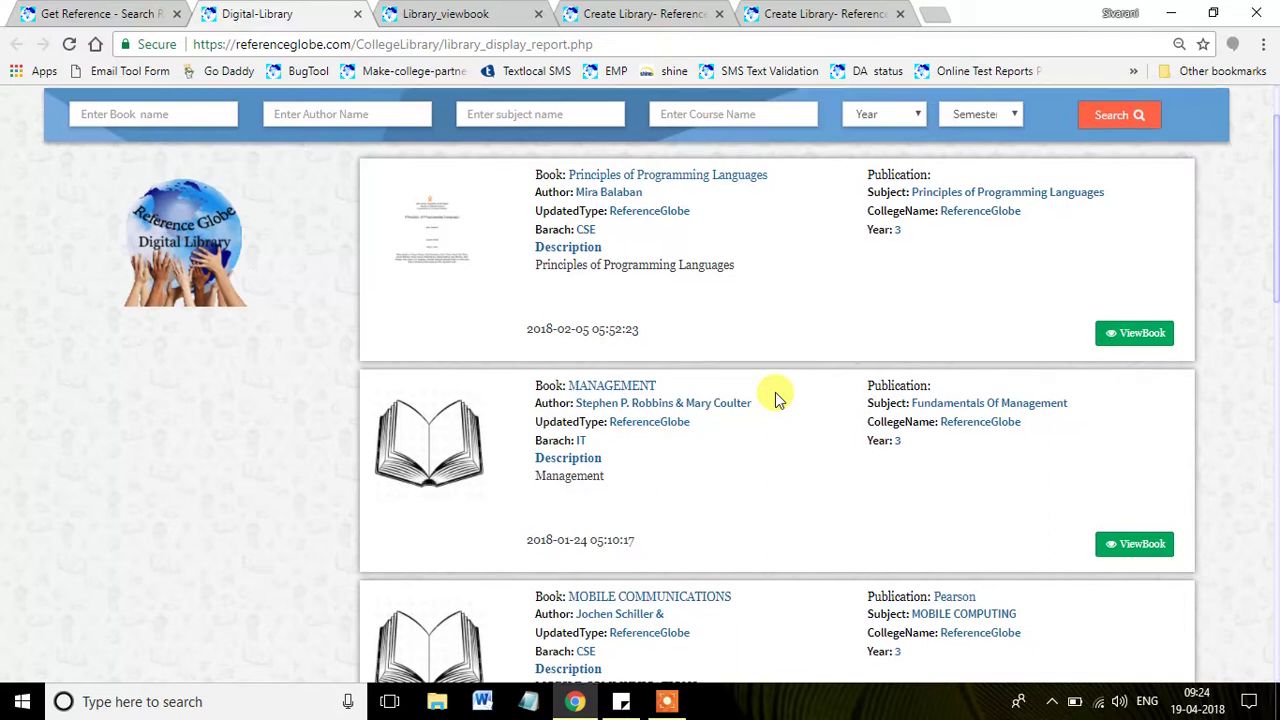
scroll(778, 395, up, 1)
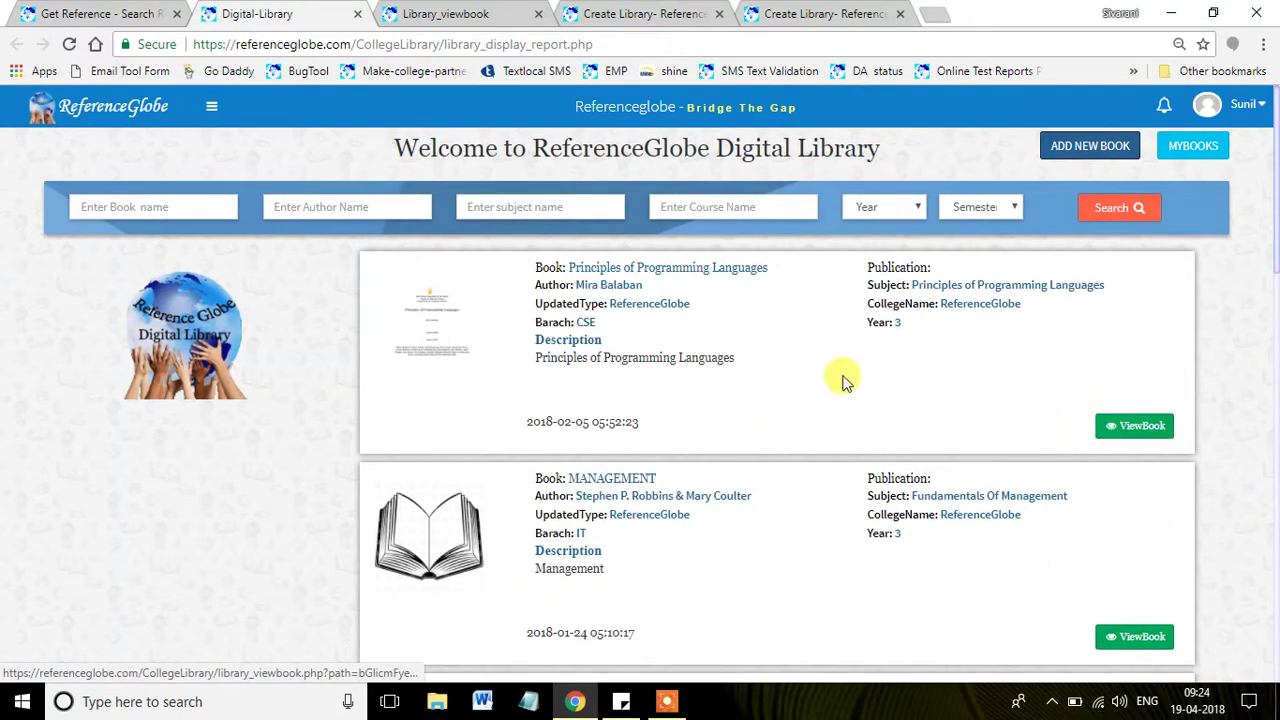
click(460, 12)
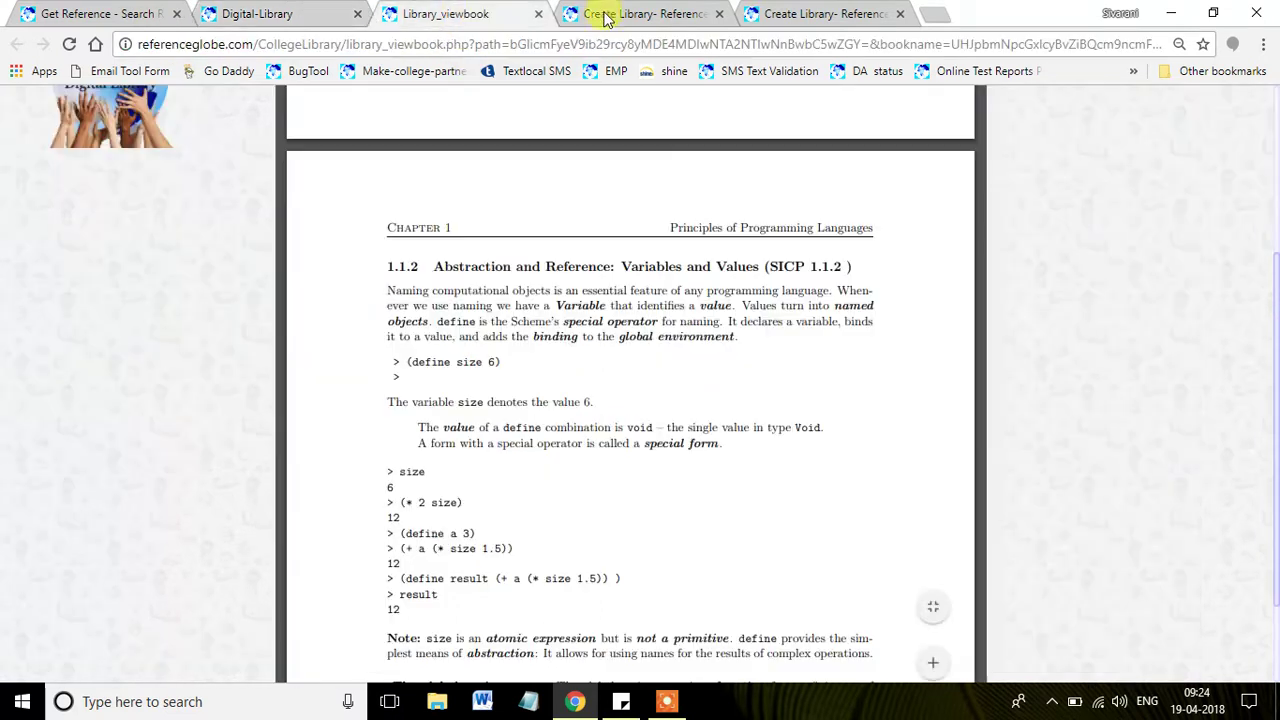
click(718, 13)
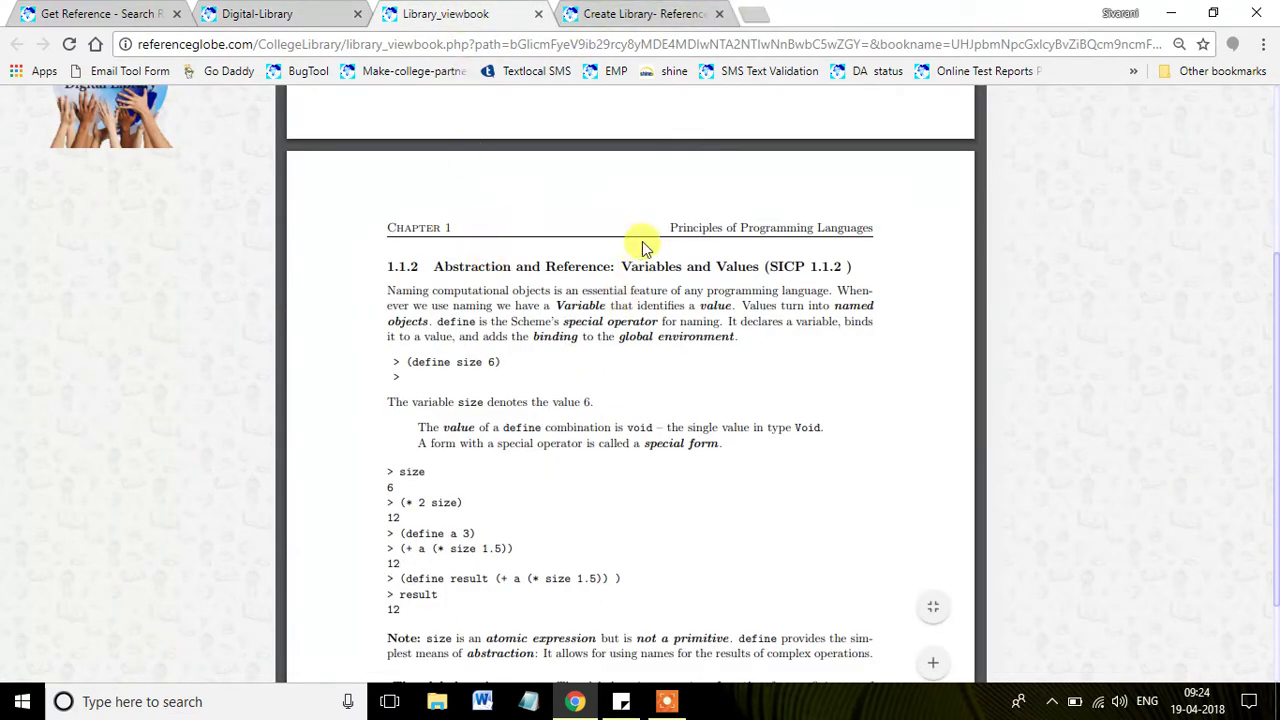
scroll(690, 270, down, 10)
scroll(686, 265, up, 2)
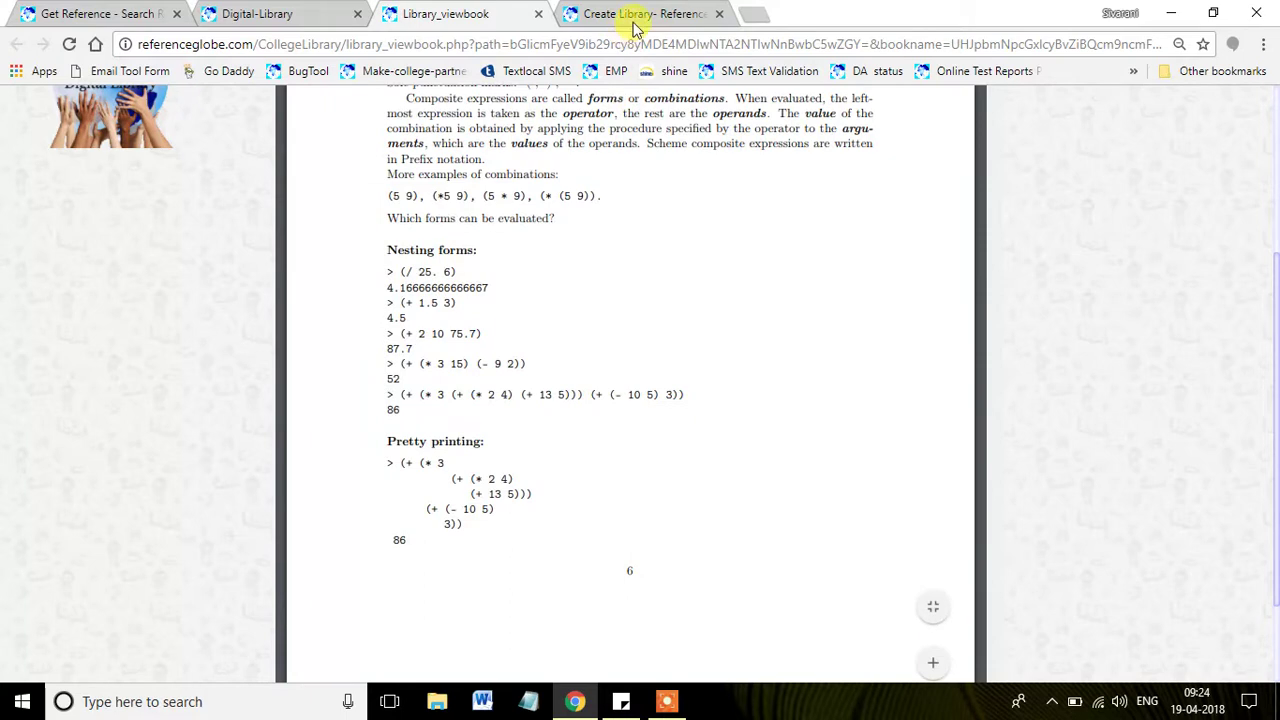
Give the book description 'Information', make it Public, and create it
click(630, 14)
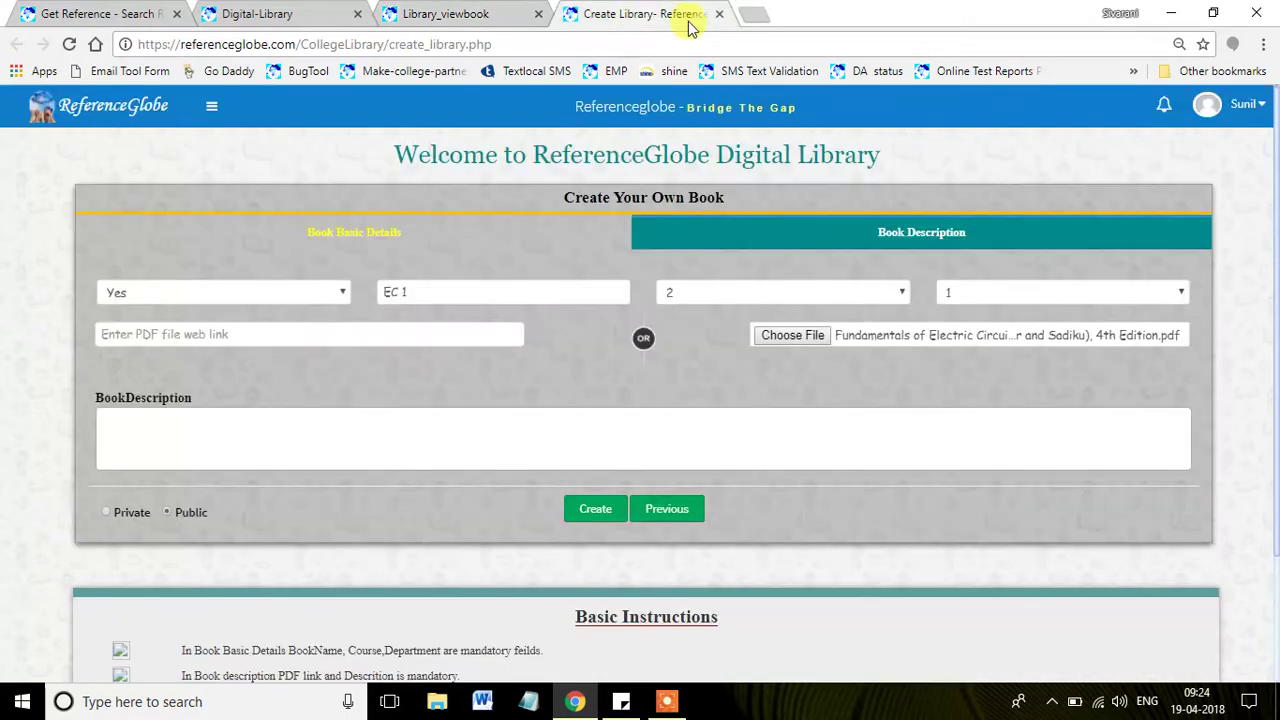
click(502, 436)
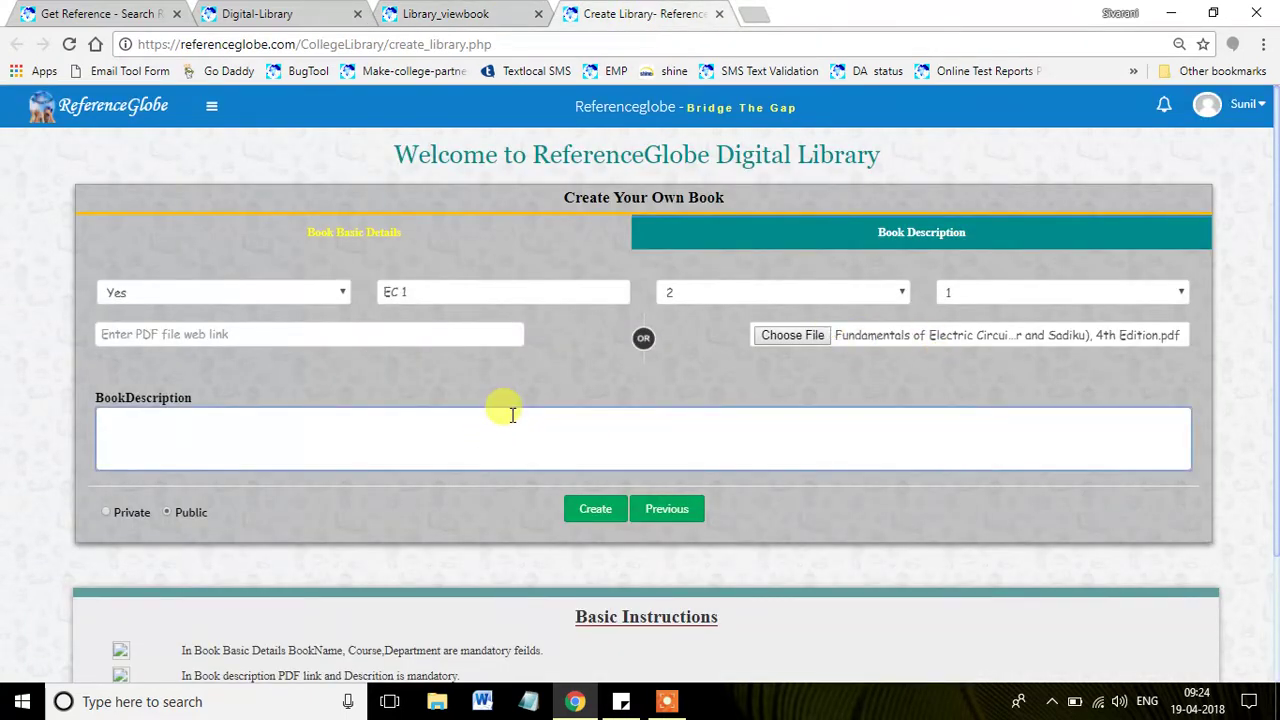
key(Caps_Lock)
text(I)
key(Caps_Lock)
text(n)
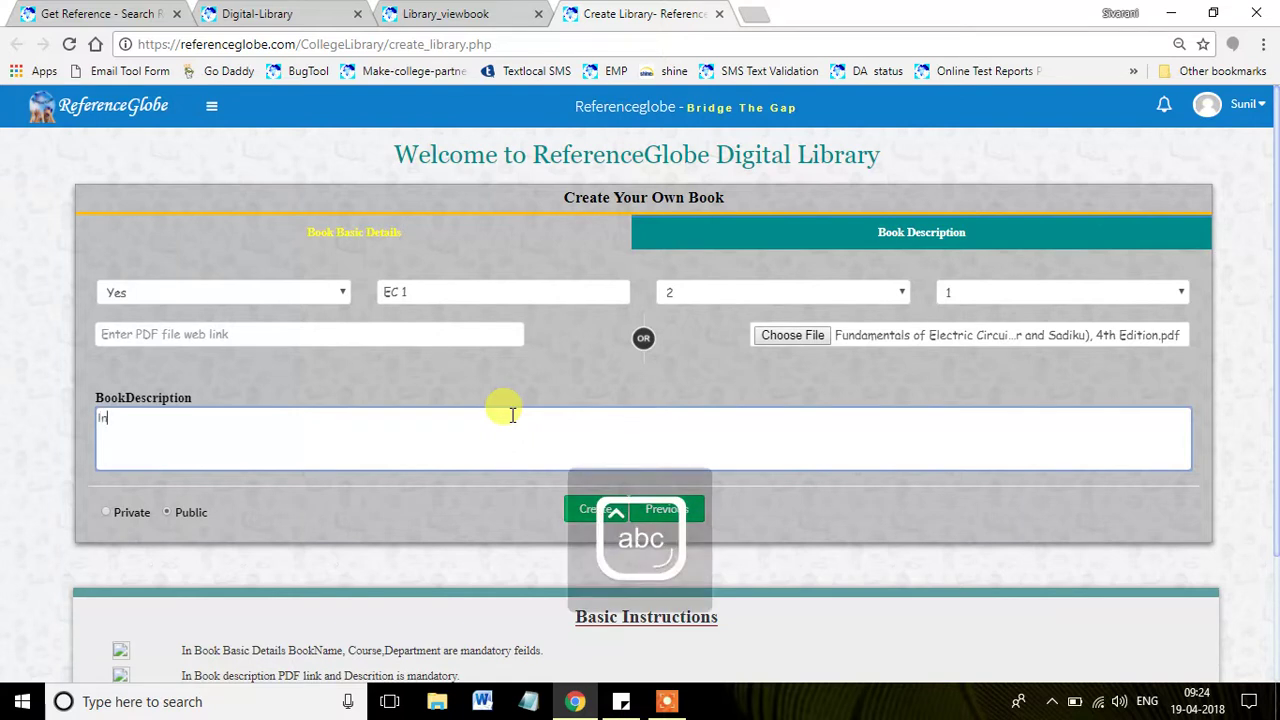
text(formation)
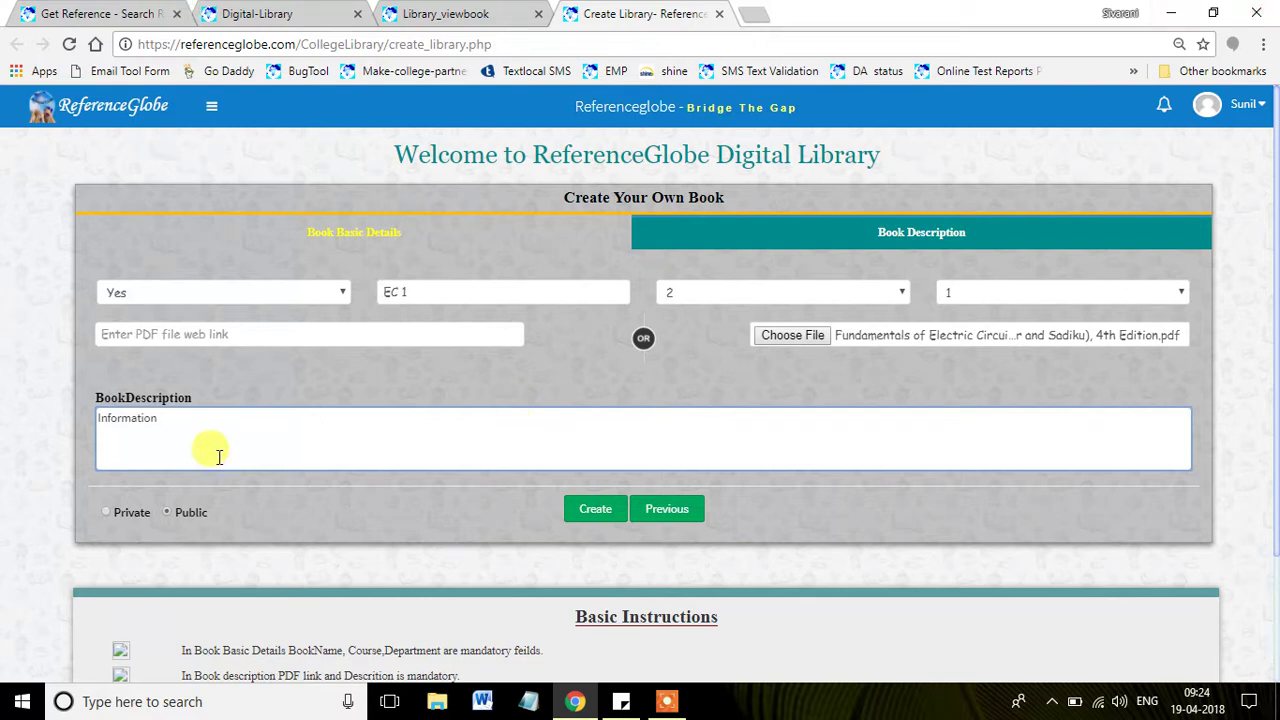
click(183, 515)
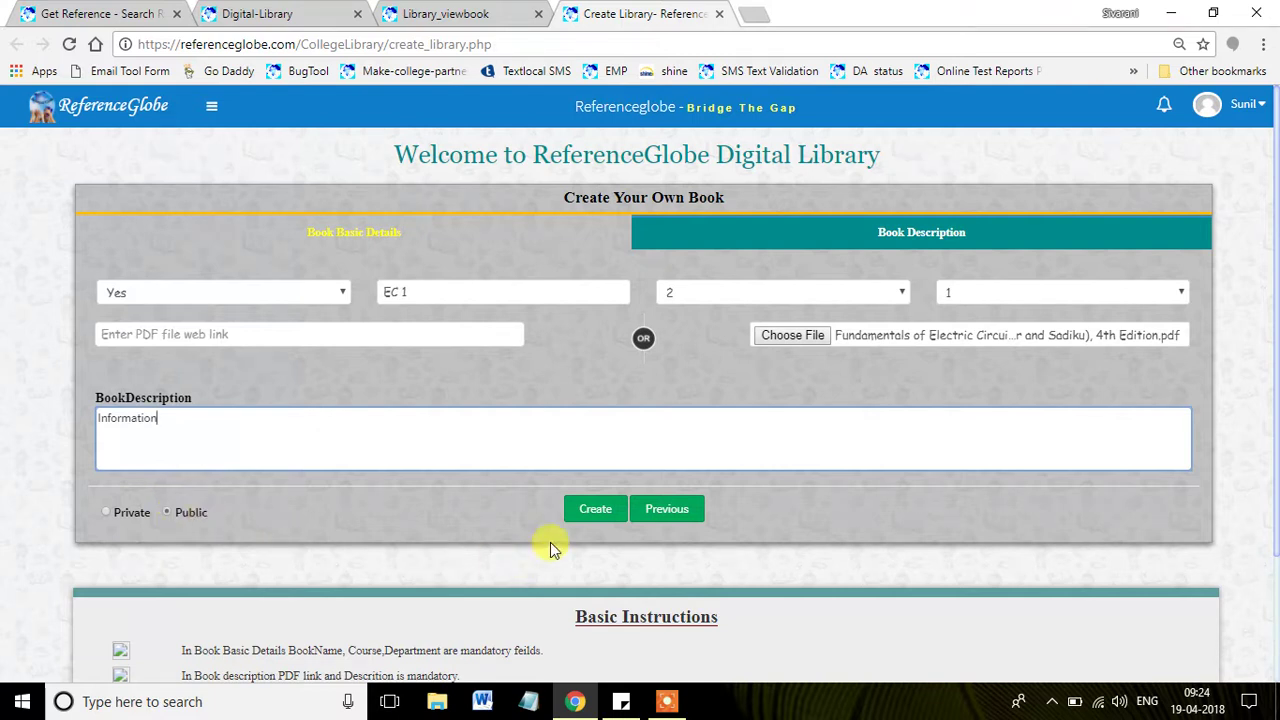
click(597, 517)
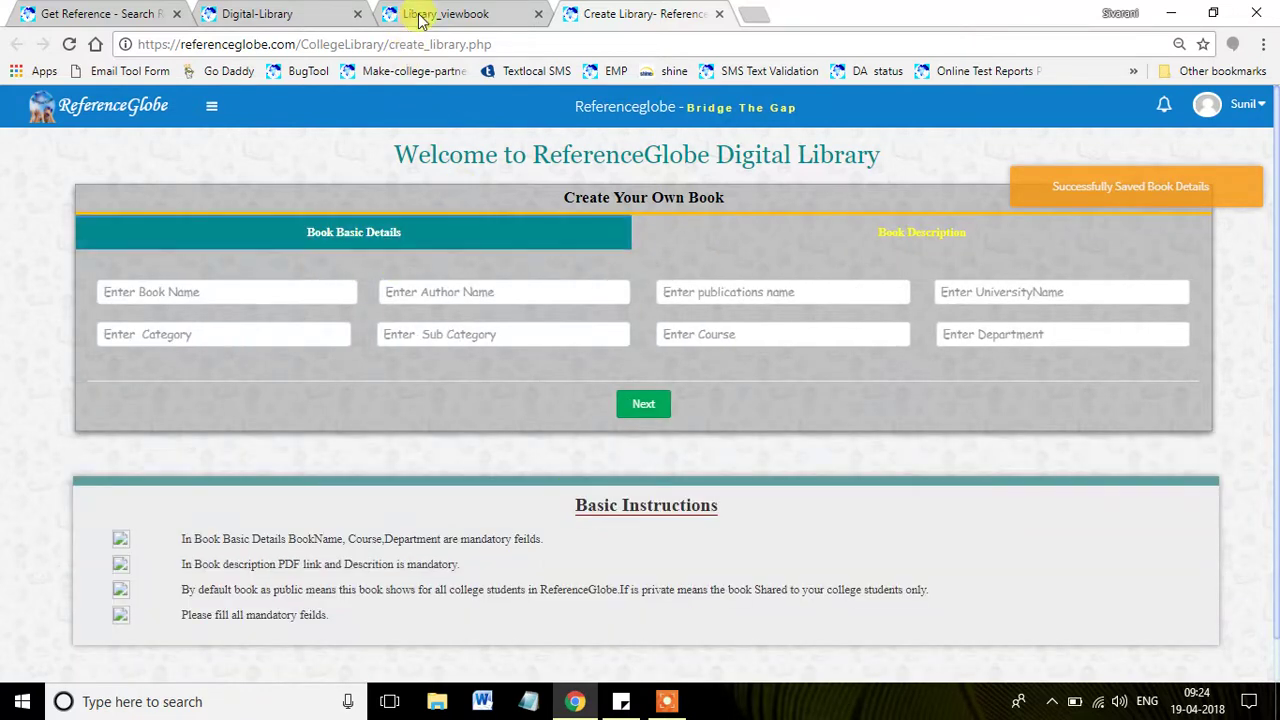
Switch to the Digital Library listing and filter it to My Books
click(270, 14)
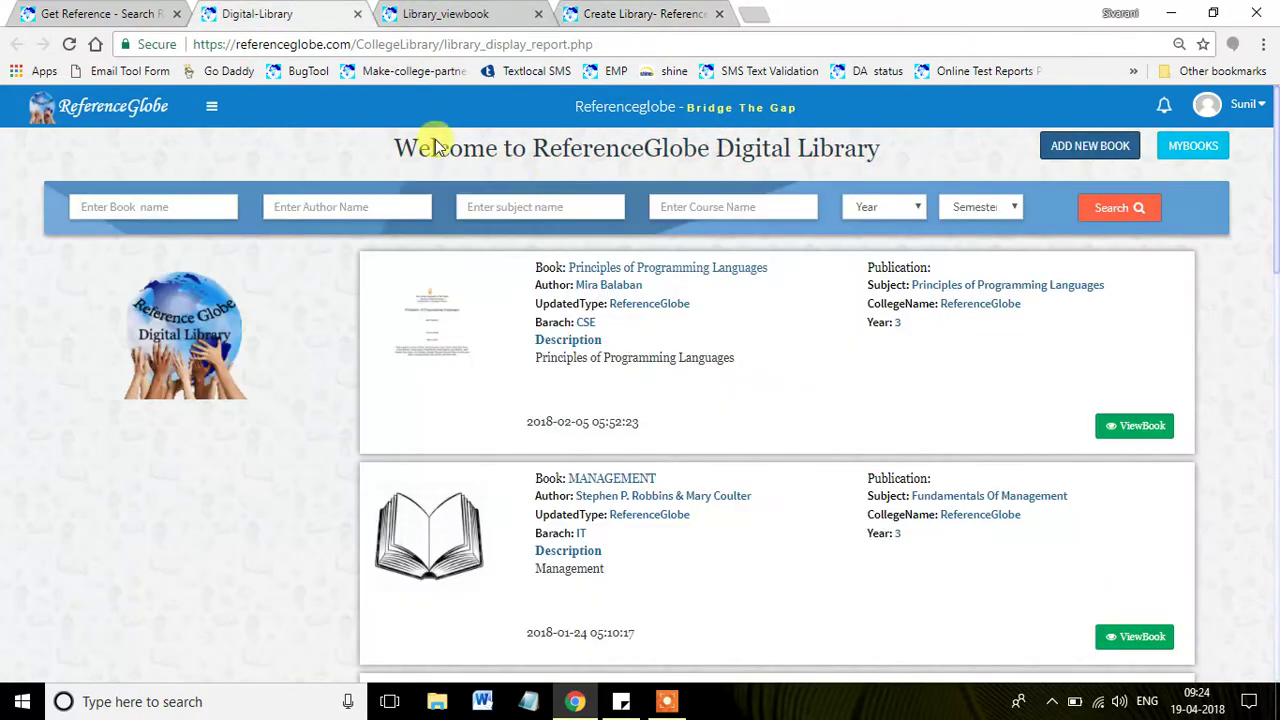
click(1191, 150)
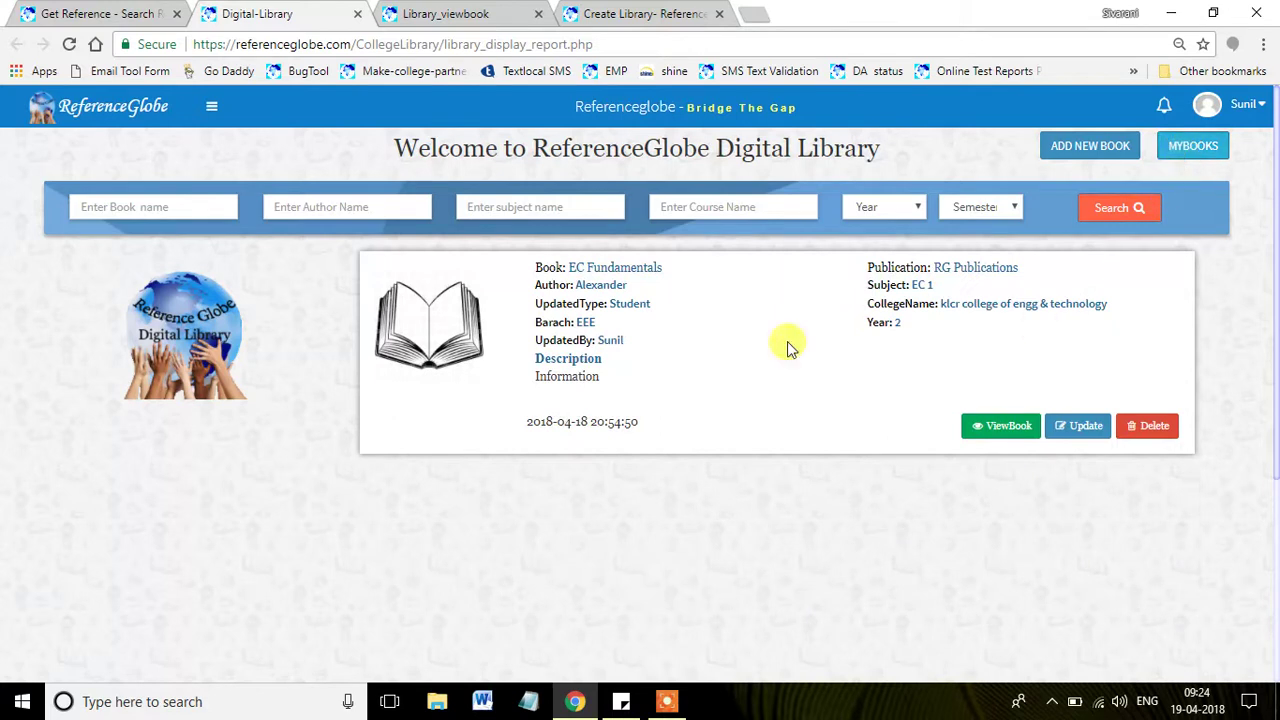